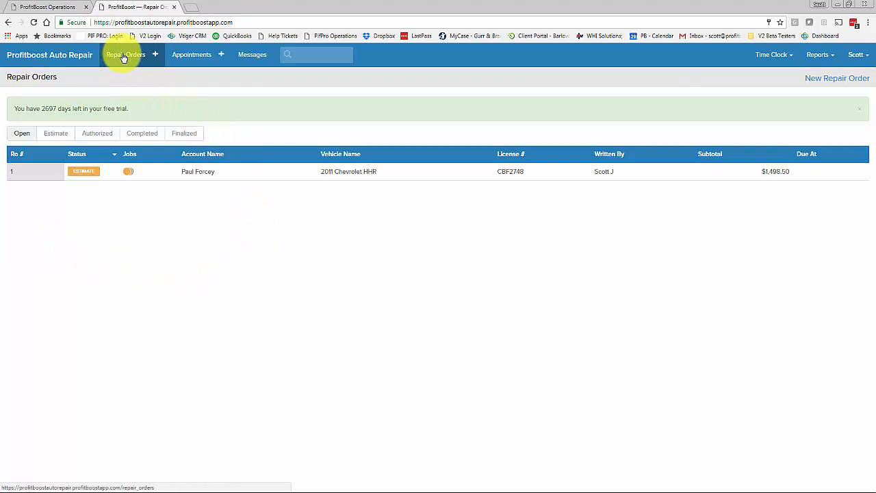
# Start a new repair order and search accounts by the customer's last name, finding no match.
pyautogui.click(155, 54)
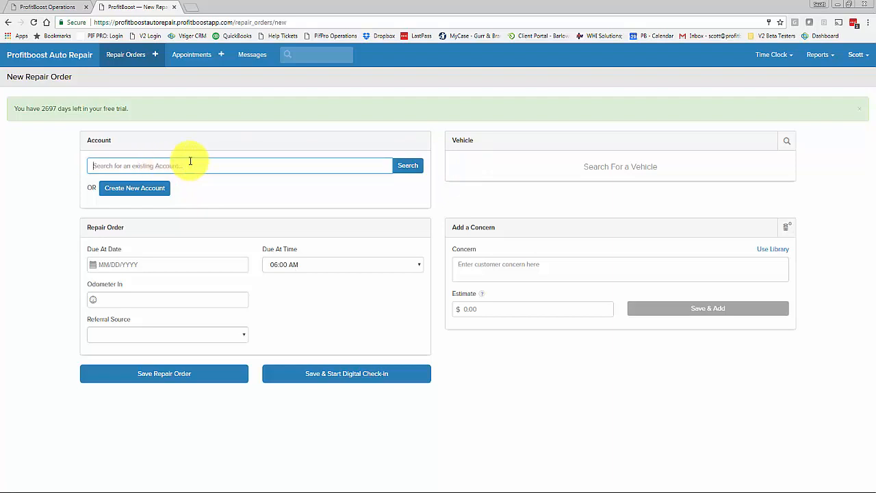
pyautogui.write('Johnson')
pyautogui.click(406, 166)
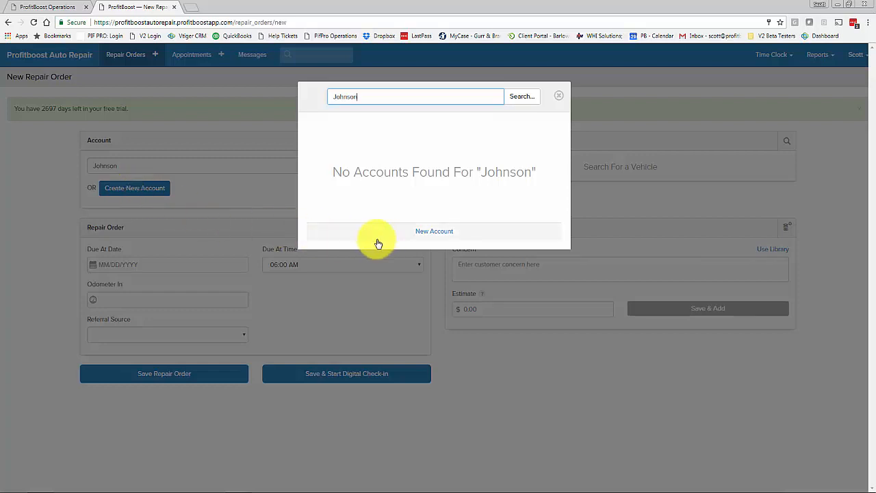
# Begin a new Personal account with the customer's first name, last name and e-mail.
pyautogui.click(430, 234)
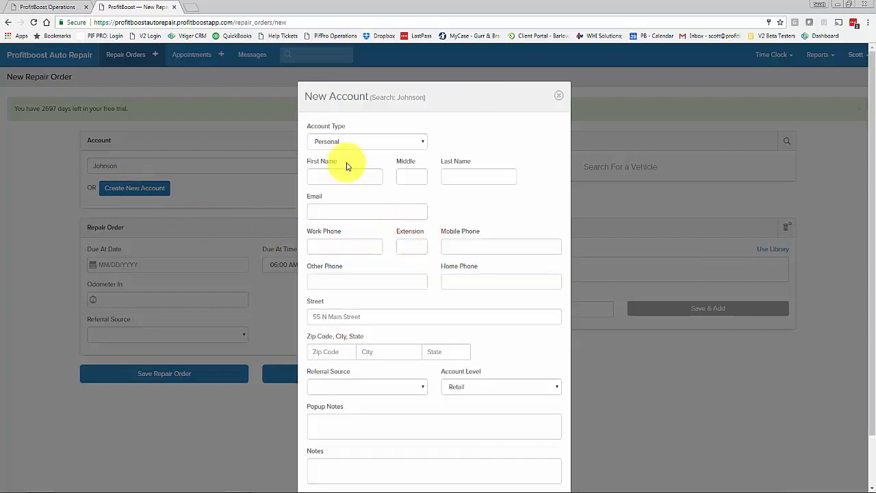
pyautogui.click(347, 142)
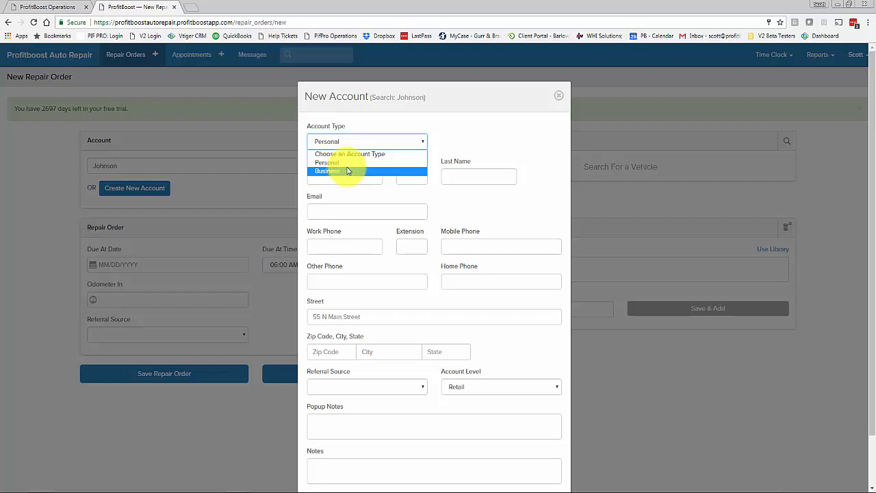
pyautogui.click(345, 163)
pyautogui.click(343, 175)
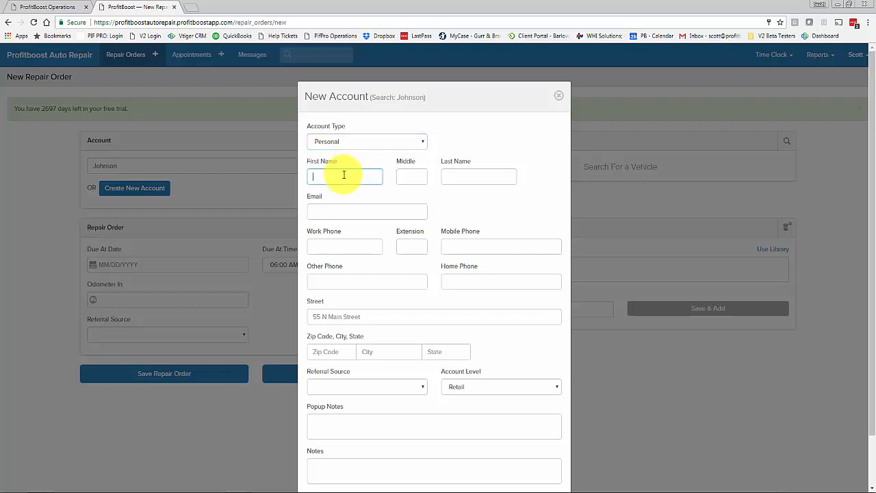
pyautogui.press('Tab')
pyautogui.press('Tab')
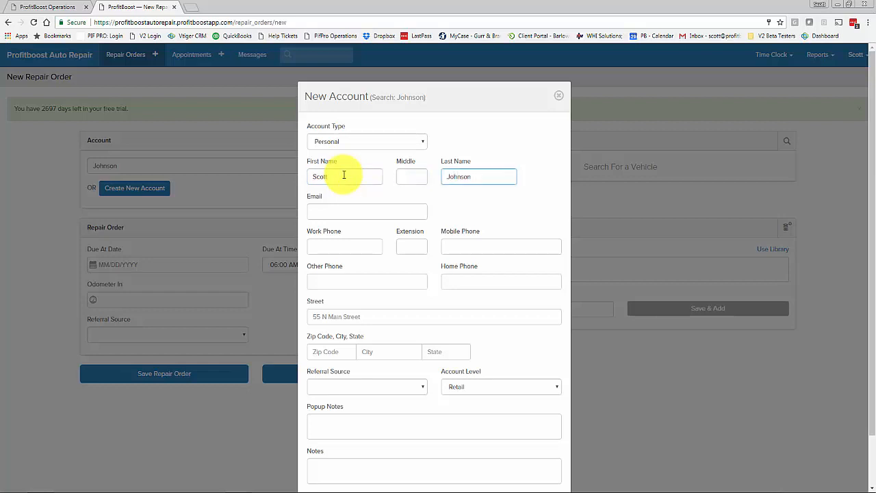
pyautogui.press('Tab')
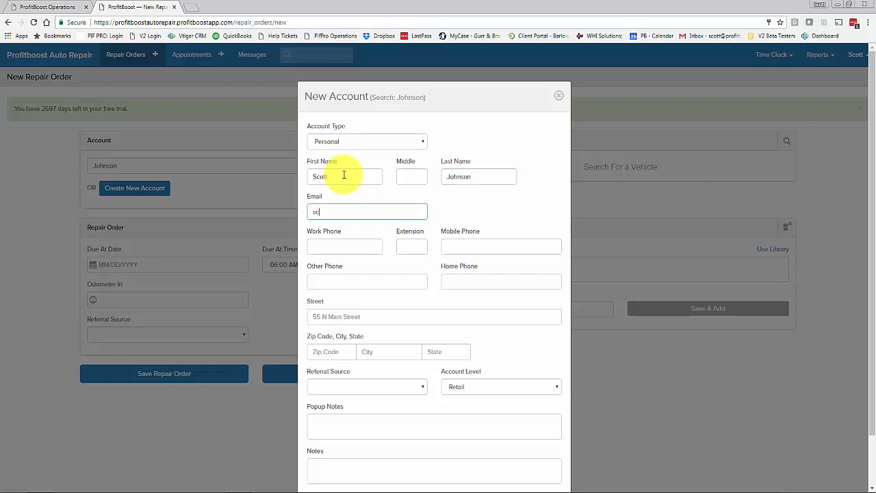
# Enter the customer's work phone with extension, mobile phone, street address and zip code.
pyautogui.press('Tab')
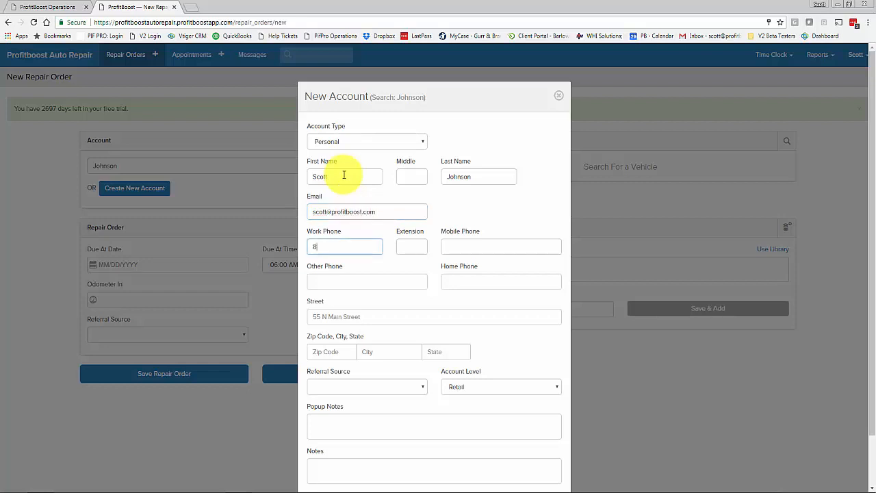
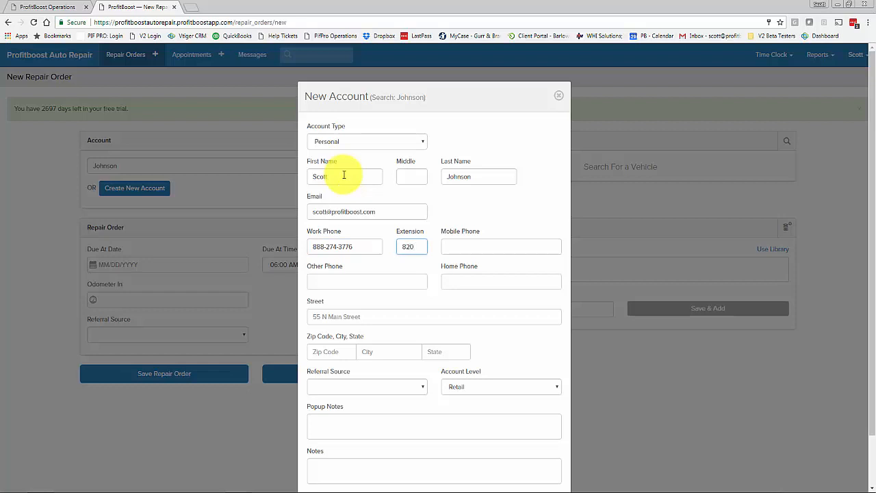
pyautogui.press('Tab')
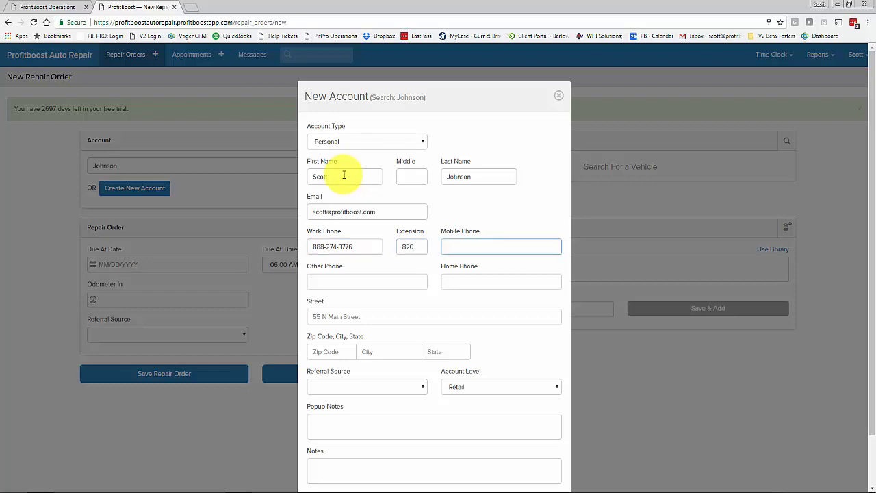
pyautogui.press('Tab')
pyautogui.press('Tab')
pyautogui.press('Tab')
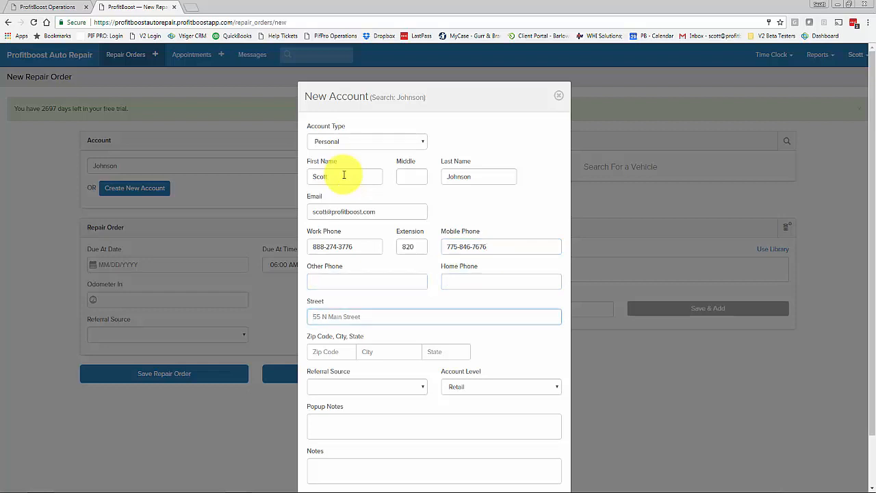
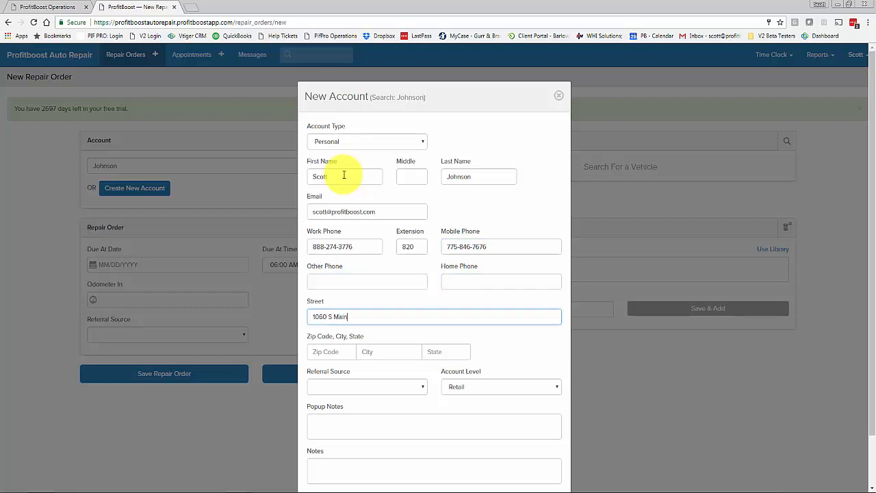
pyautogui.press('Tab')
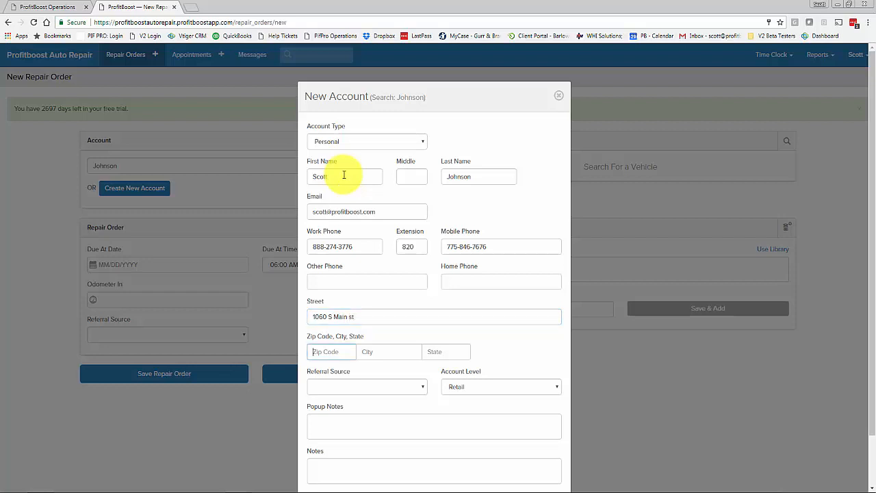
pyautogui.write('8')
pyautogui.press('BackSpace')
pyautogui.write('84770')
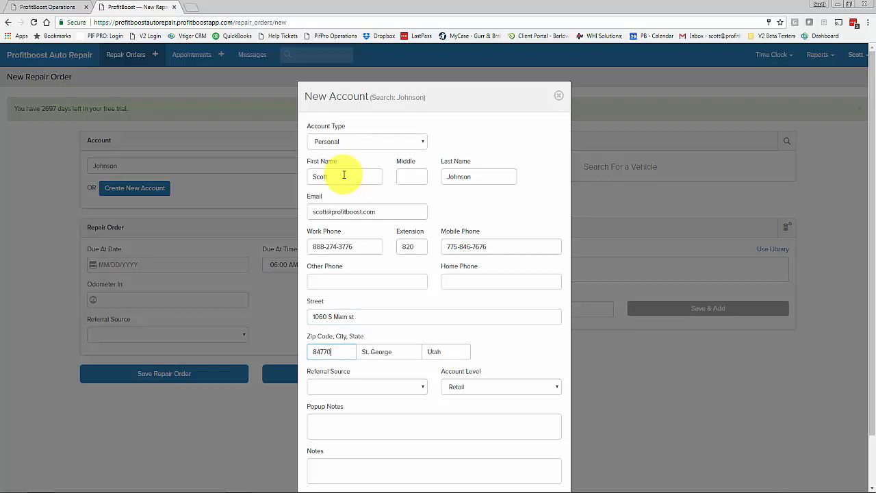
pyautogui.press('Tab')
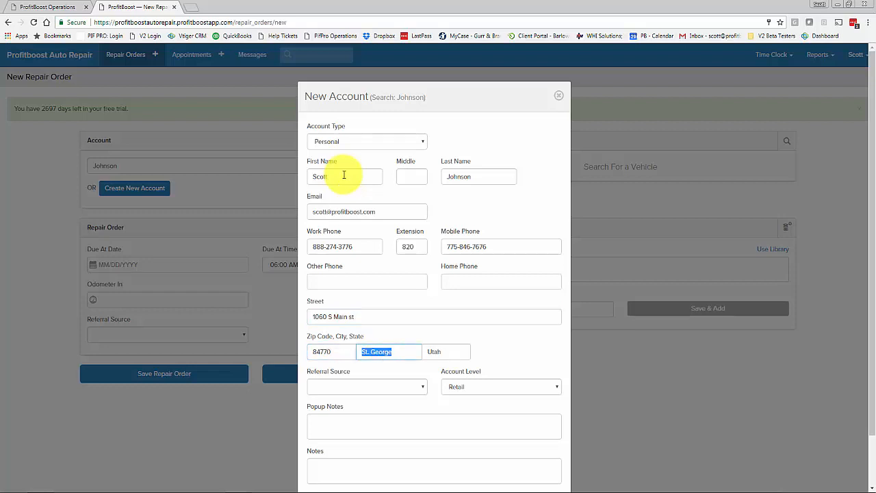
# Set the account's referral source to Yellow Page and account level to Retail.
pyautogui.click(378, 387)
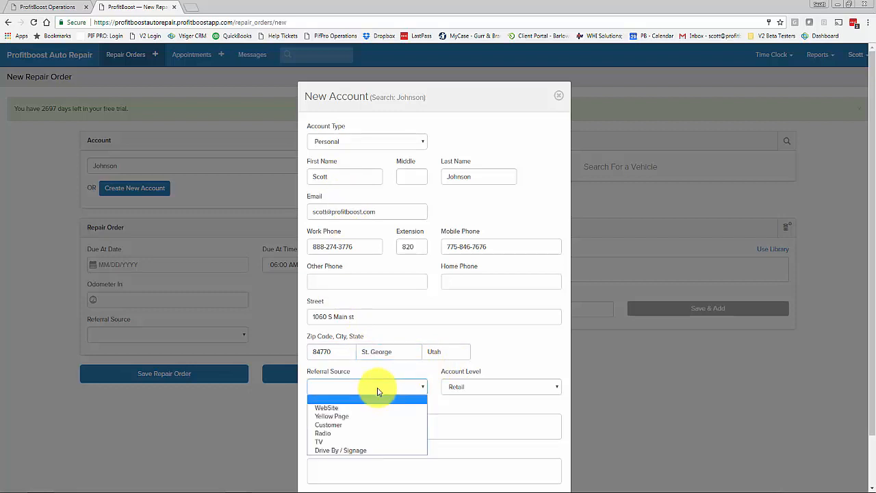
pyautogui.click(346, 422)
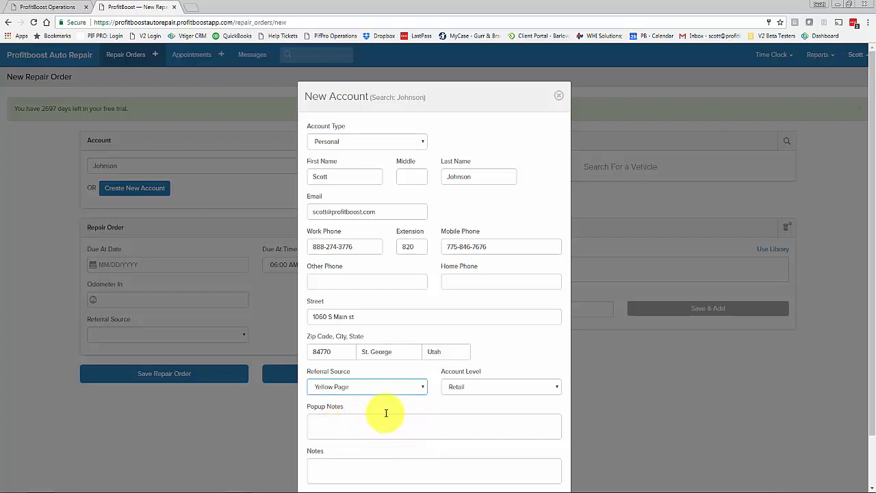
pyautogui.click(469, 388)
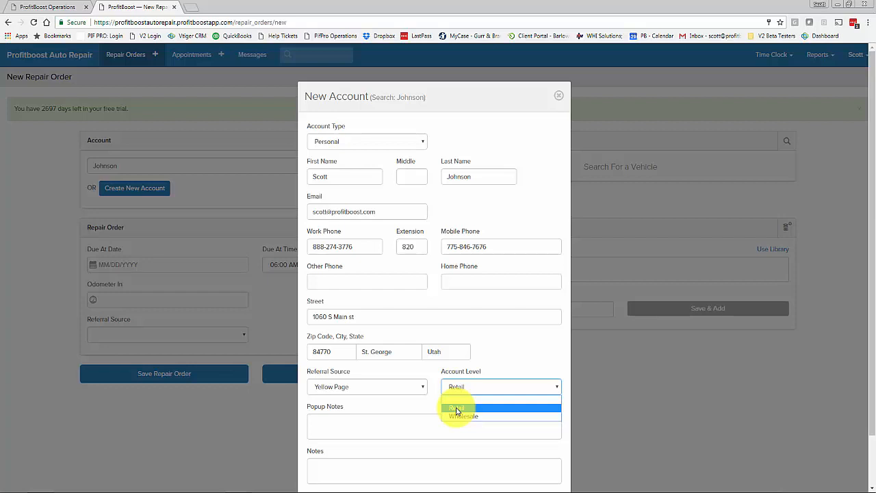
pyautogui.click(457, 409)
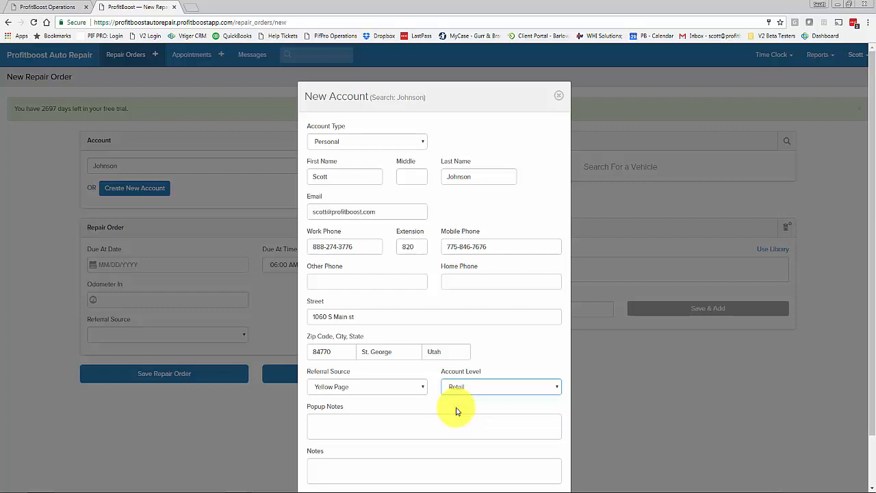
# Add the popup note 'this is a good guy..' to the account.
pyautogui.click(369, 427)
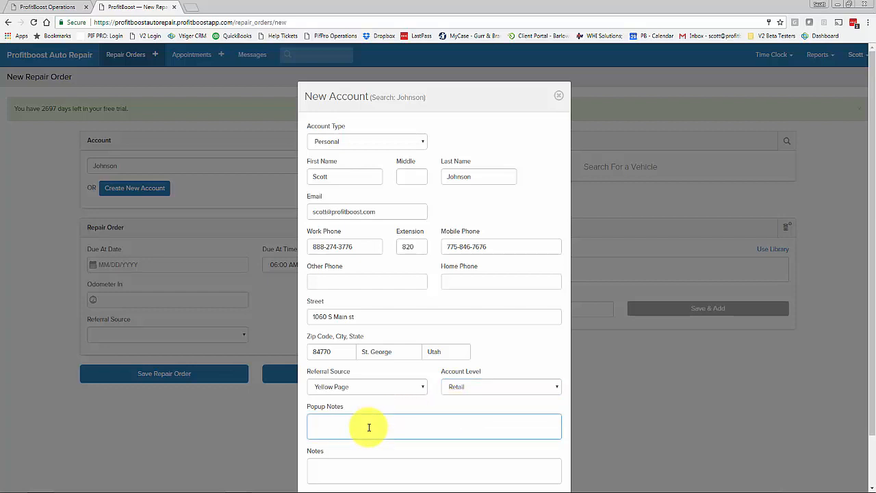
pyautogui.write('this is a good guy..')
pyautogui.click(366, 471)
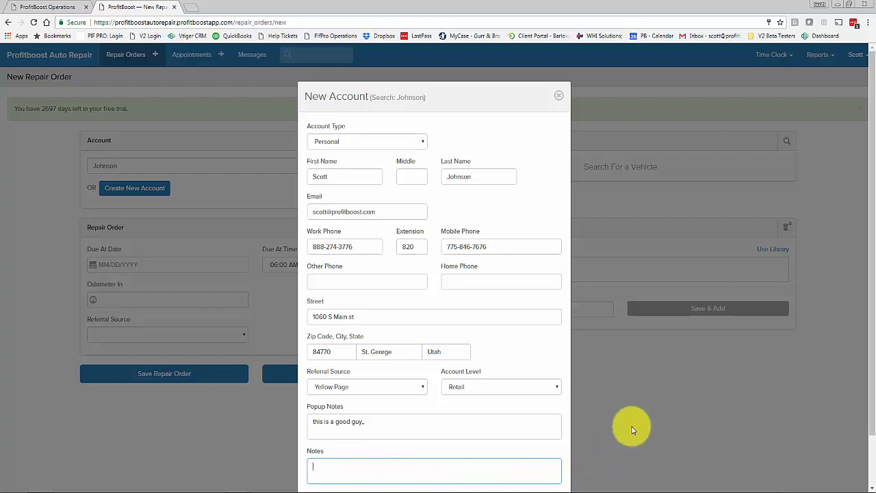
pyautogui.scroll(-1, 637, 404)
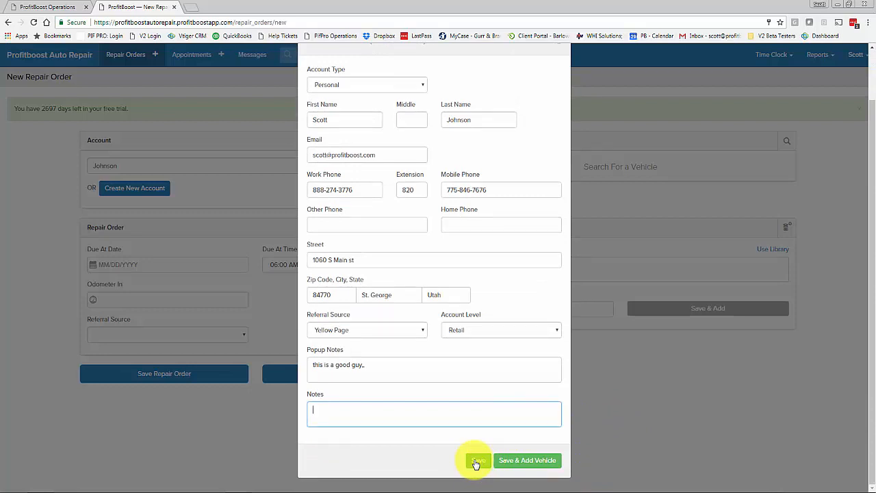
# Save the account, decode the vehicle from its plate, and set driving wheel to 4WD.
pyautogui.click(527, 462)
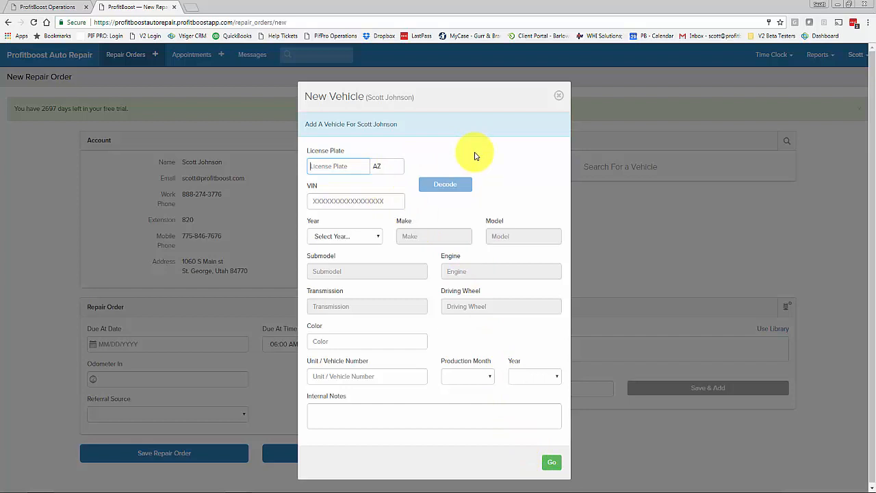
pyautogui.write('w')
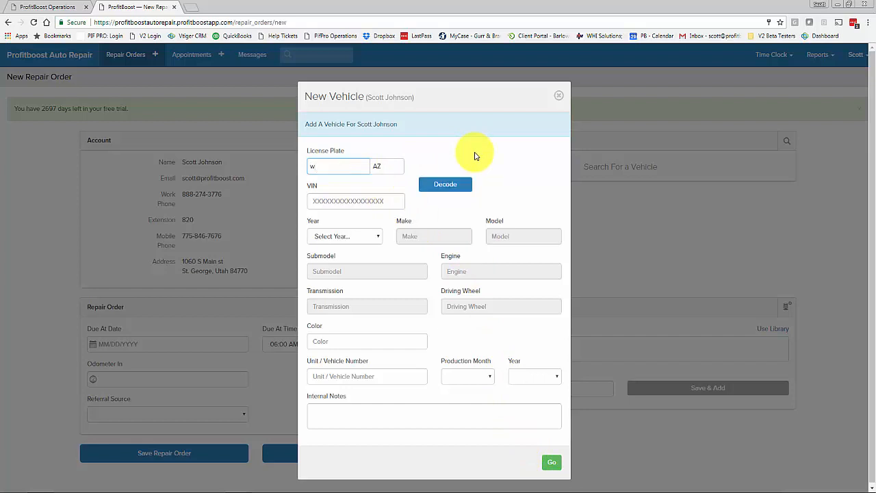
pyautogui.write('960lv')
pyautogui.click(442, 185)
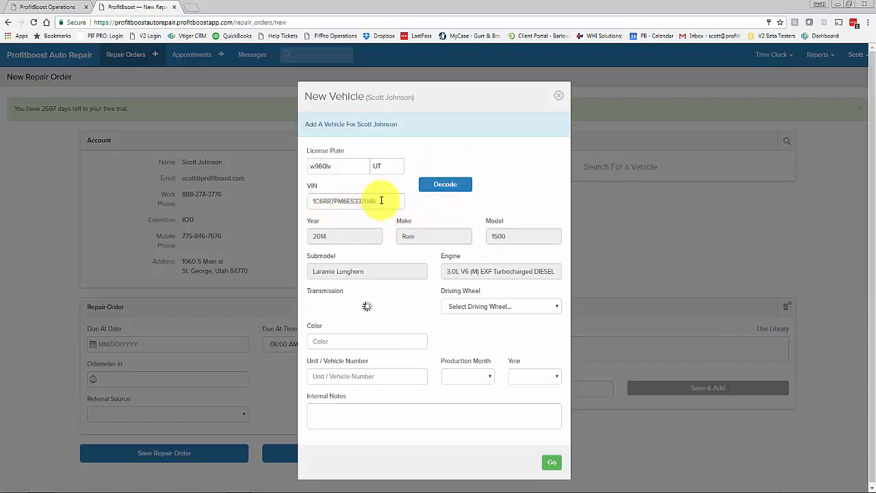
pyautogui.moveTo(391, 201); pyautogui.dragTo(304, 216)
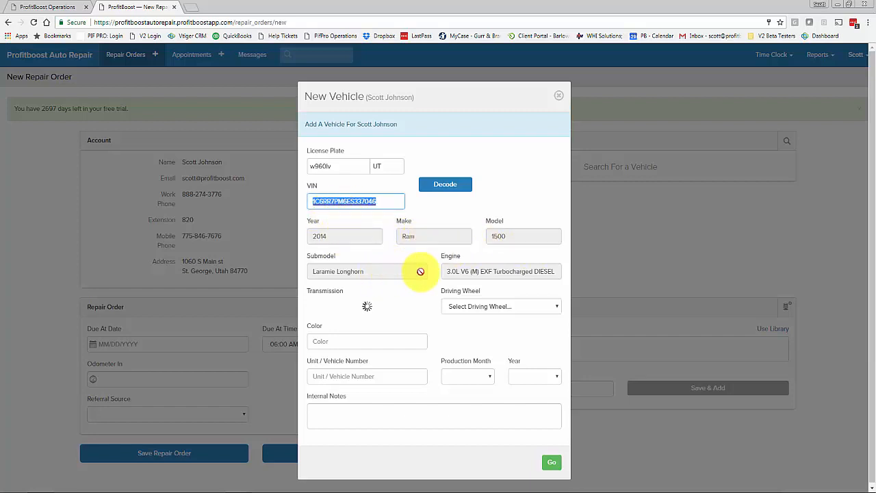
pyautogui.click(492, 307)
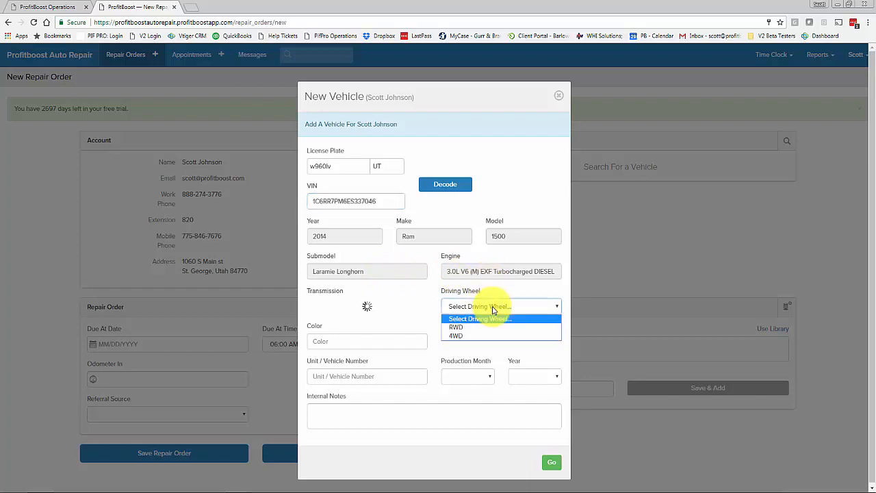
pyautogui.click(471, 336)
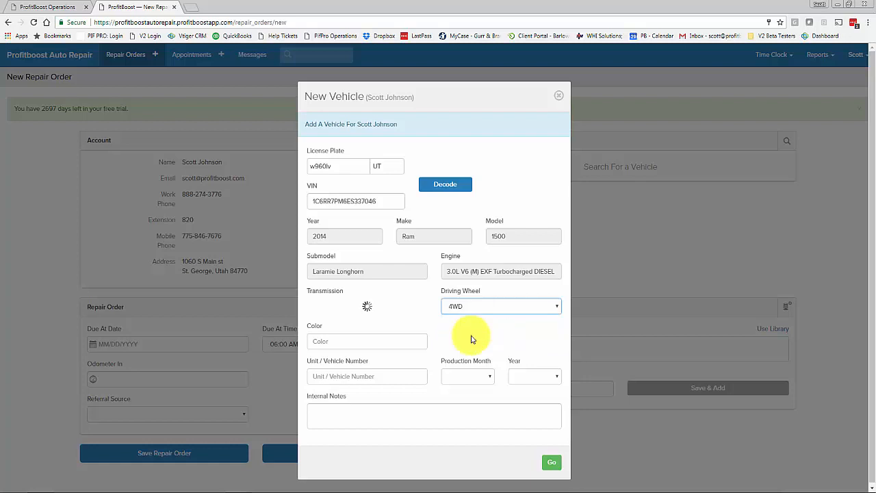
# Set colour Red, production date 9/2013, and internal note 'no dents noticed'.
pyautogui.click(350, 341)
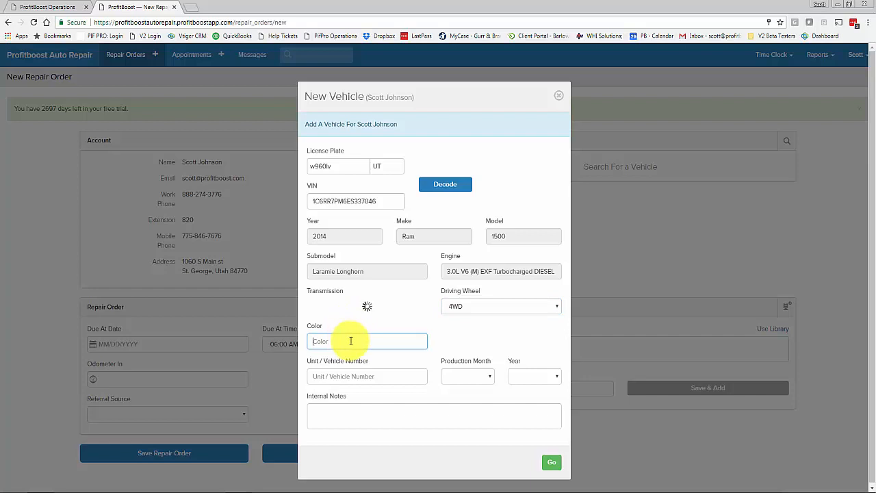
pyautogui.write('Red')
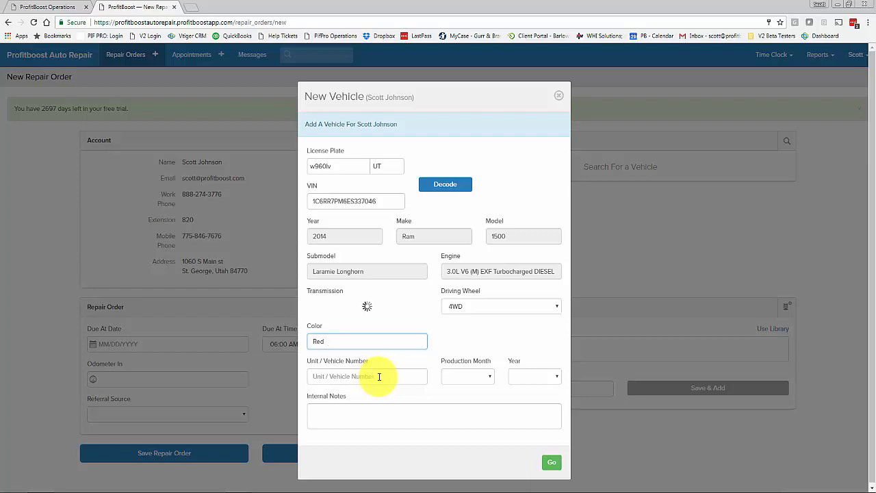
pyautogui.click(378, 376)
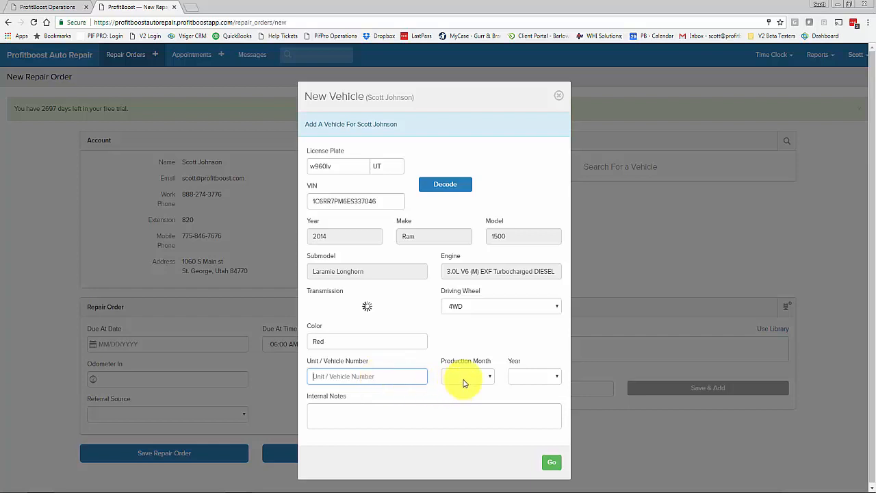
pyautogui.click(490, 378)
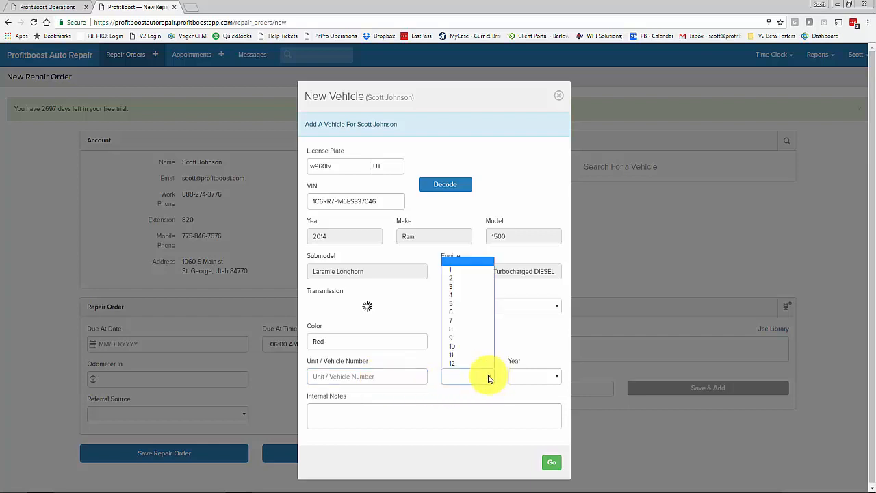
pyautogui.click(475, 337)
pyautogui.click(520, 378)
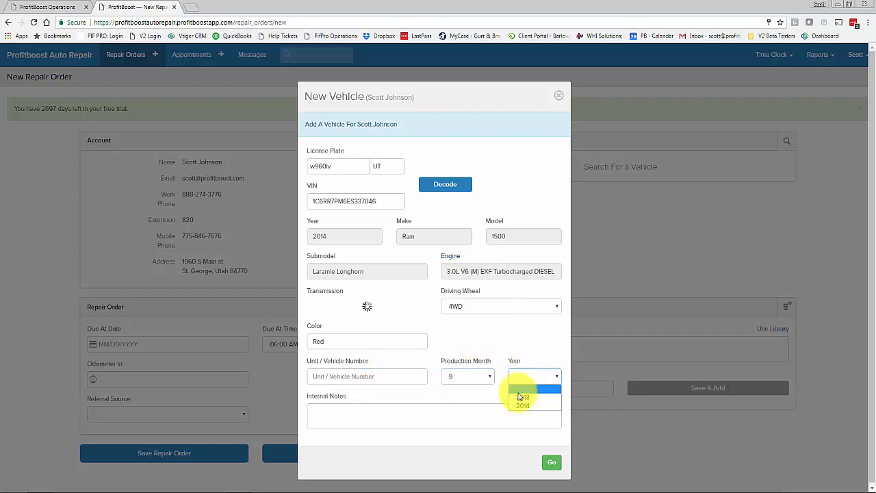
pyautogui.click(519, 397)
pyautogui.click(391, 414)
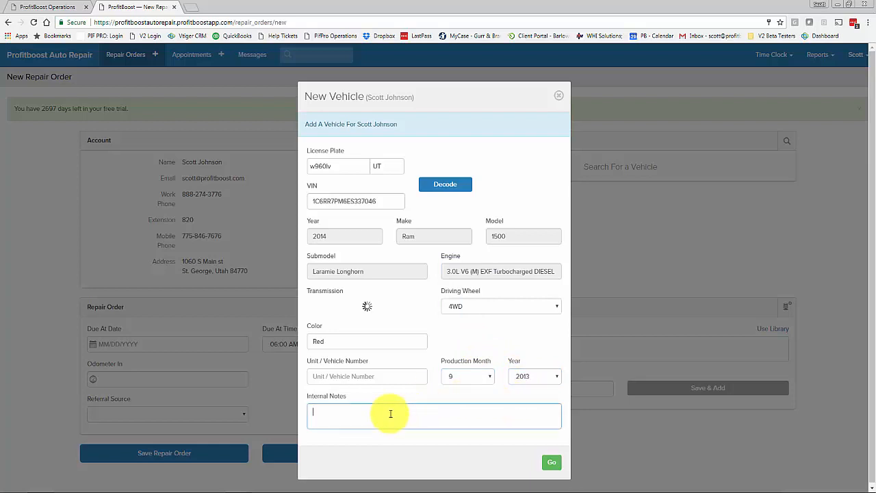
pyautogui.write('no dents noticed')
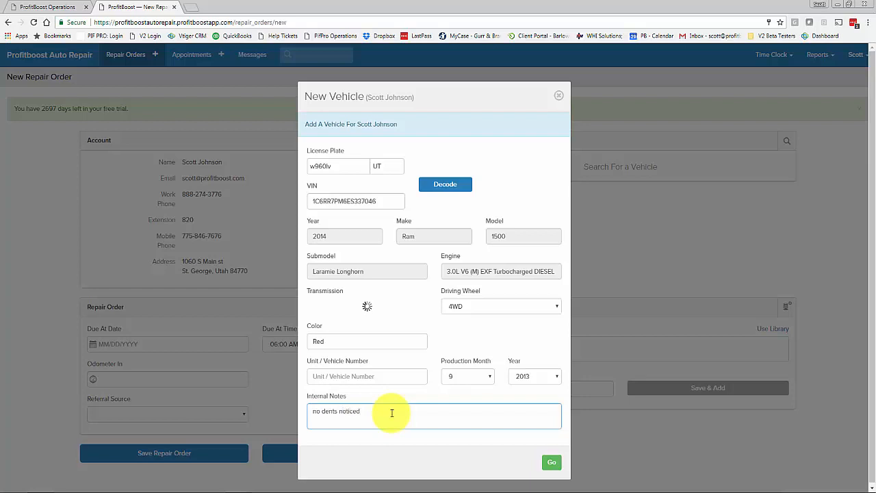
# Save the Red 4WD 2014 Ram 1500 Laramie Longhorn to the customer's repair order.
pyautogui.click(551, 462)
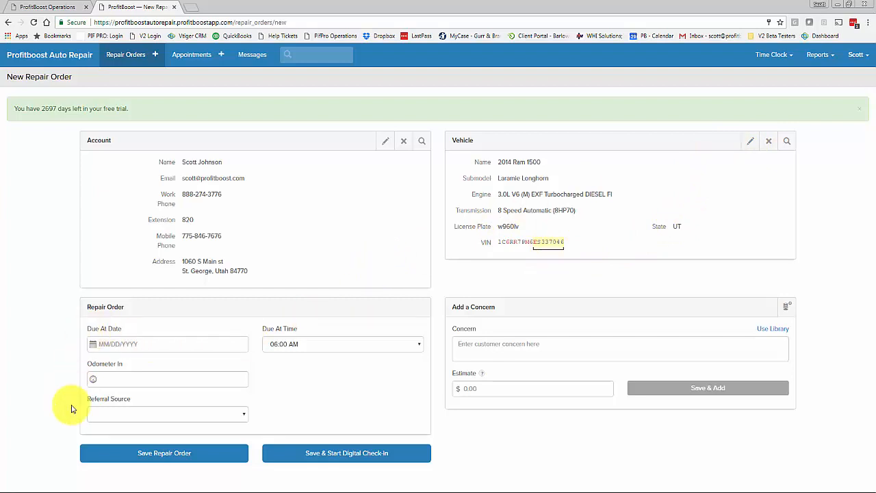
# Set the repair order due date to 10/03/2017 at 02:00 PM.
pyautogui.click(146, 343)
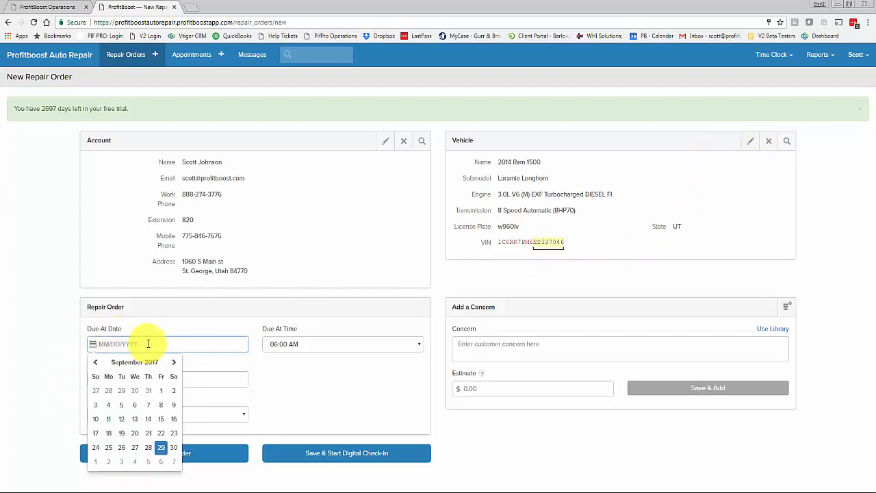
pyautogui.click(121, 463)
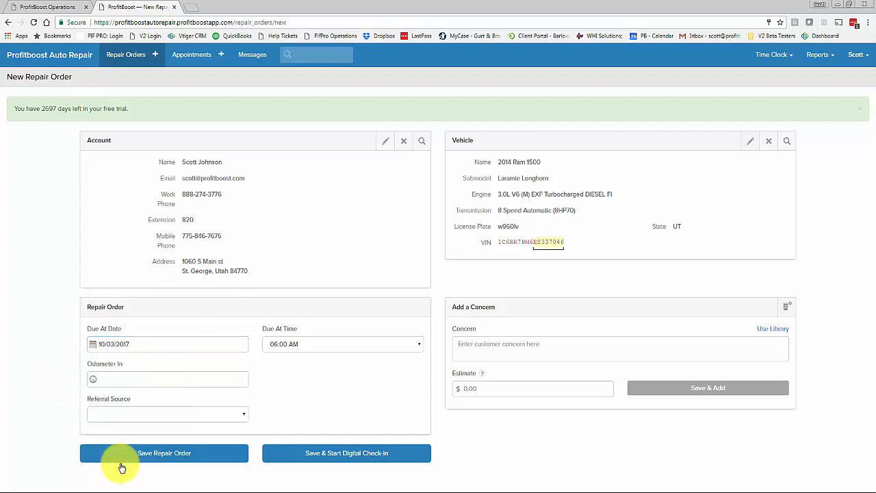
pyautogui.click(321, 344)
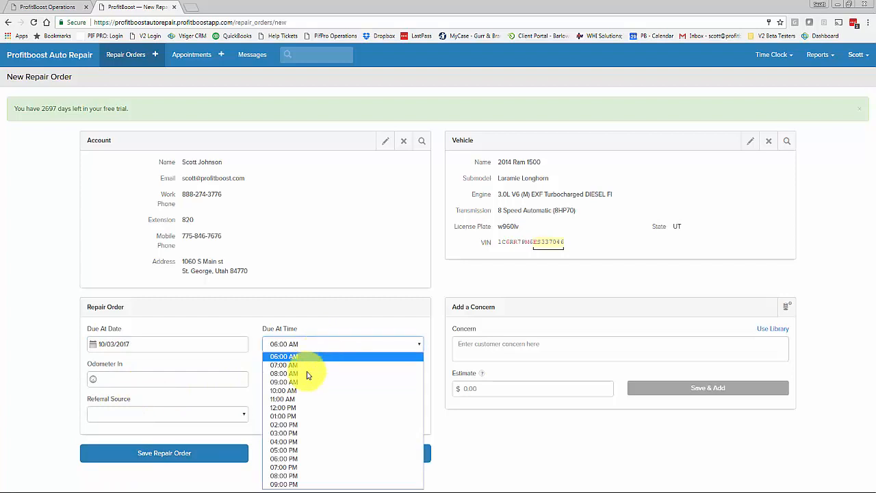
pyautogui.click(284, 425)
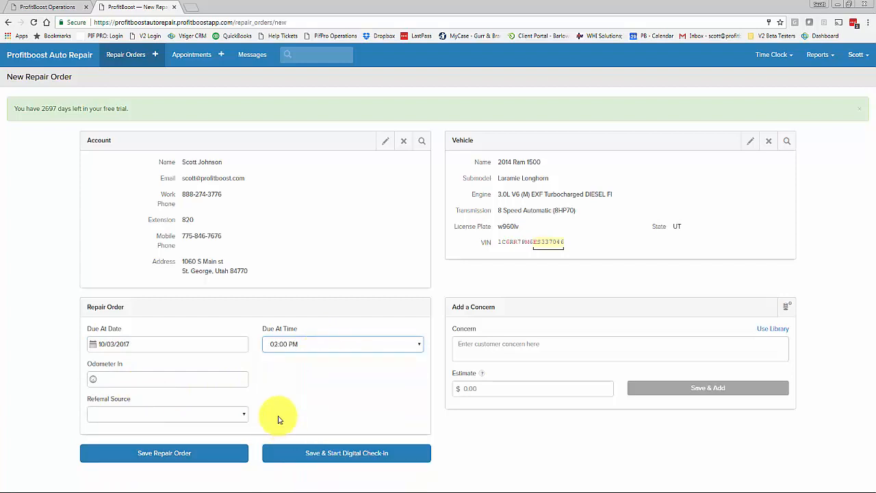
# Enter odometer 38000 and set the order's referral source to Yellow Page.
pyautogui.click(178, 380)
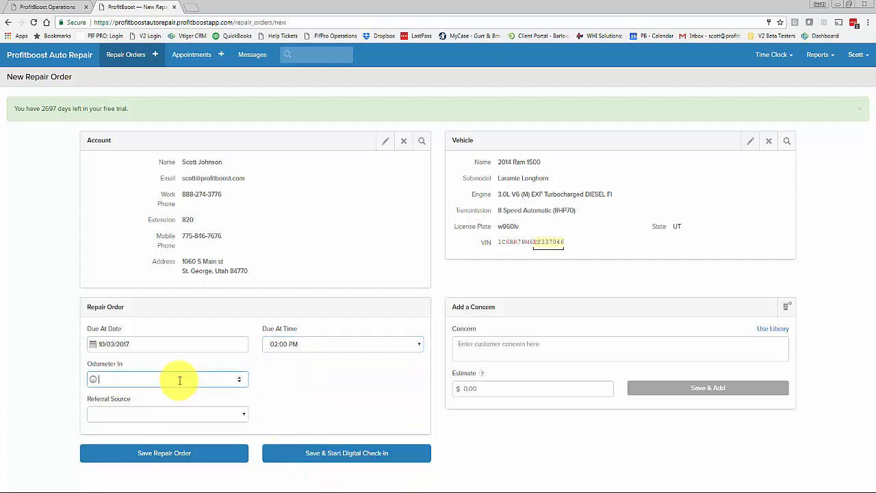
pyautogui.write('38000')
pyautogui.click(184, 416)
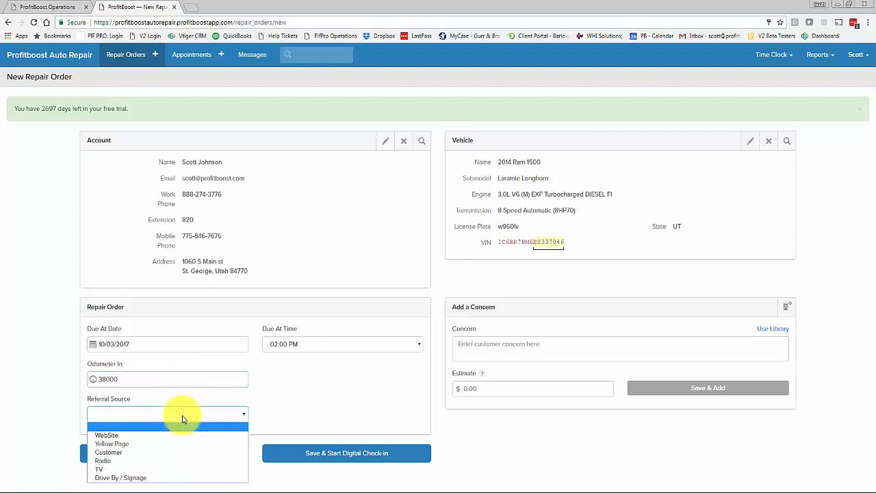
pyautogui.click(121, 444)
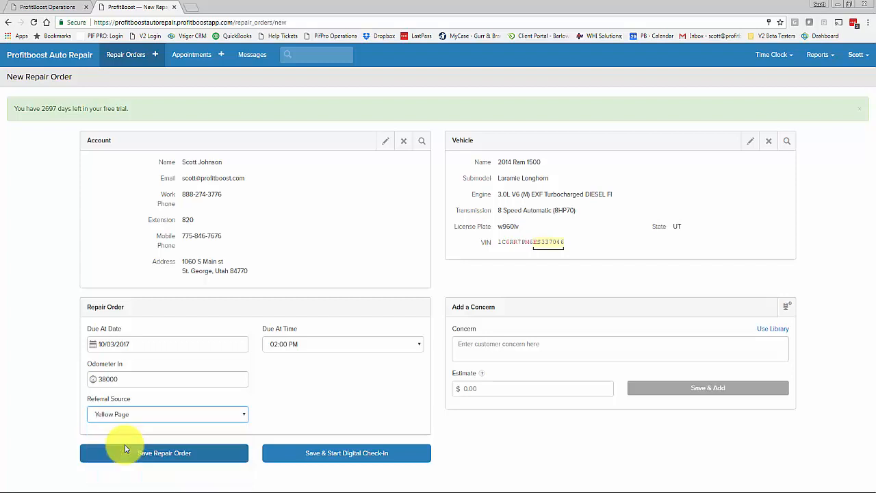
pyautogui.click(511, 346)
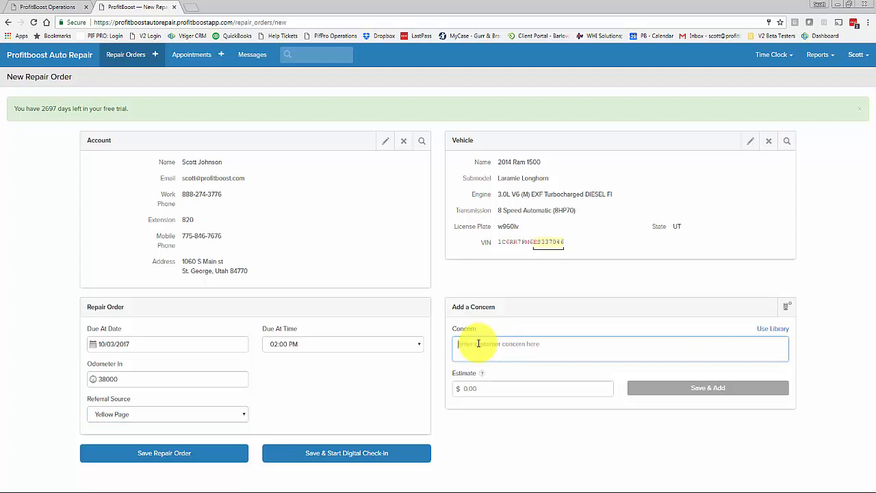
pyautogui.write('needs a LOF')
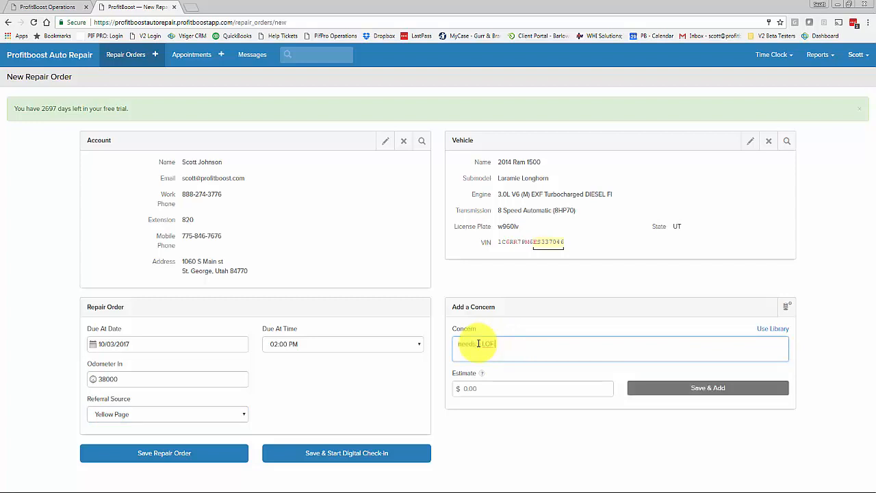
# Add concerns 'needs a LOF' at $200, 'Rotate Tires' at $20, and 'Brakes are making a noise'.
pyautogui.click(470, 389)
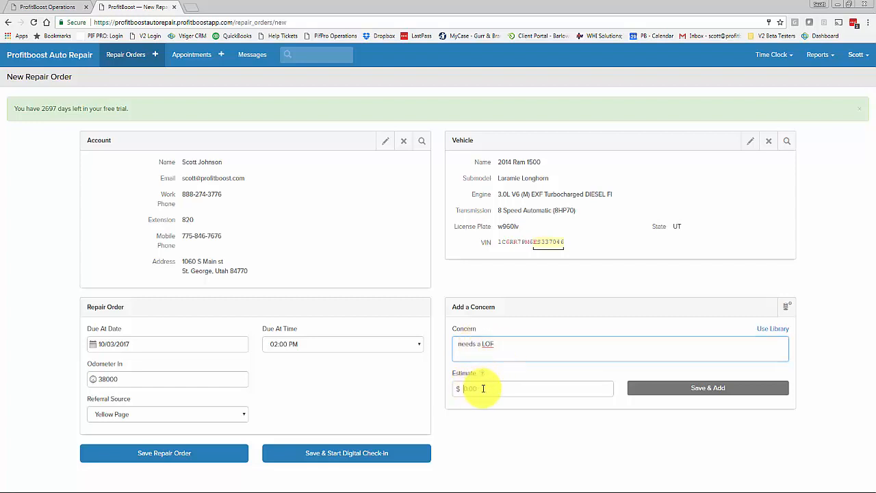
pyautogui.write('200')
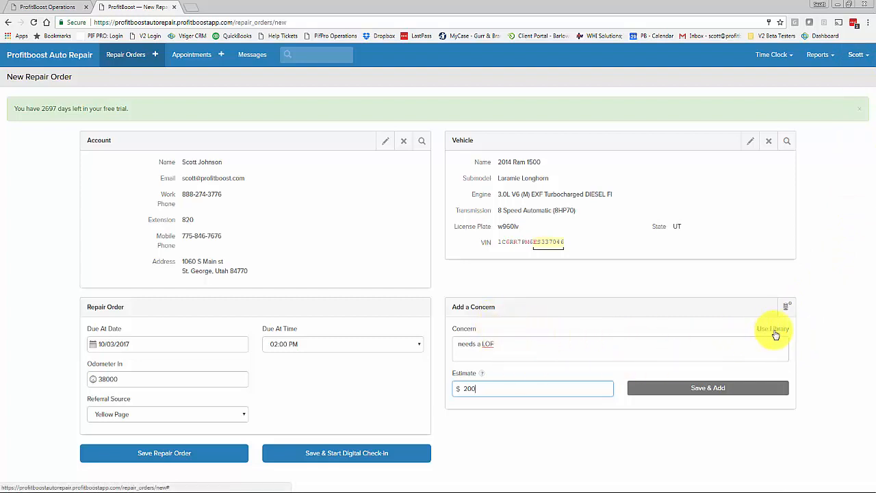
pyautogui.click(563, 352)
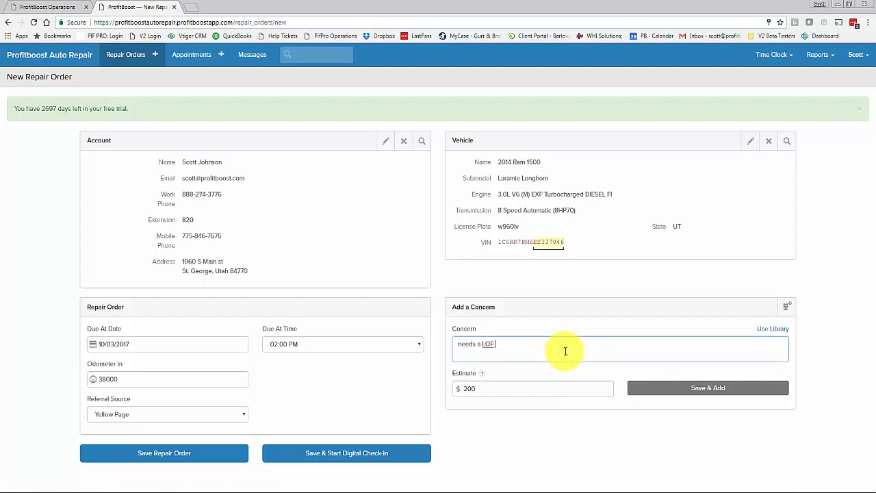
pyautogui.click(712, 389)
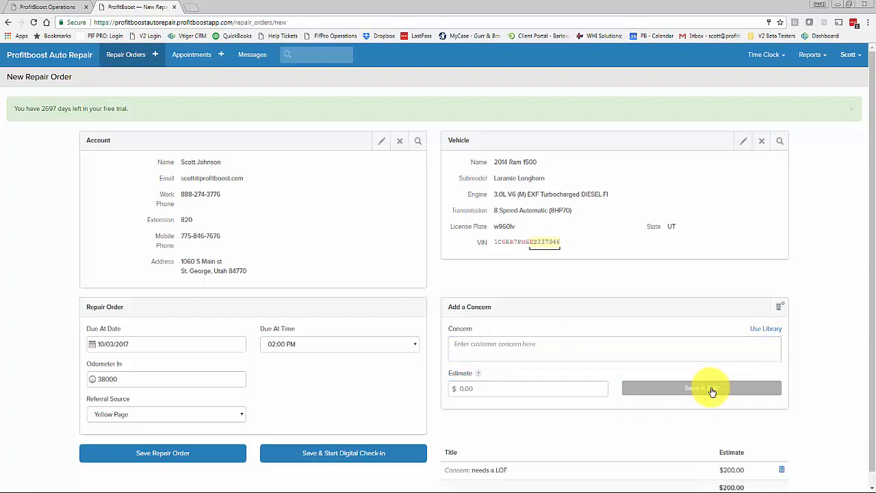
pyautogui.scroll(-1, 616, 445)
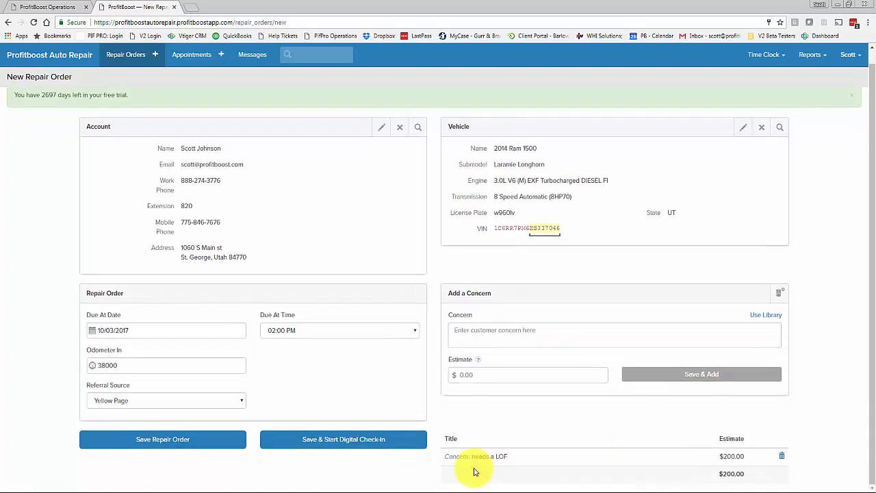
pyautogui.click(510, 334)
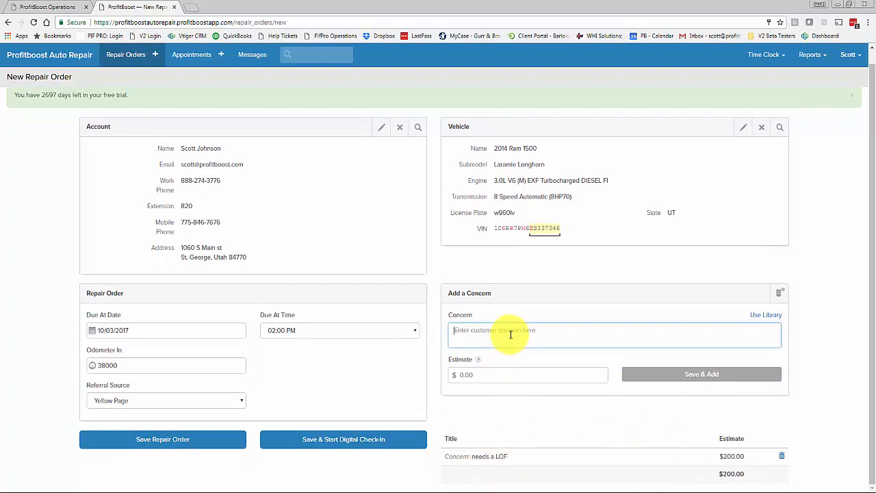
pyautogui.write('Rotate Tires')
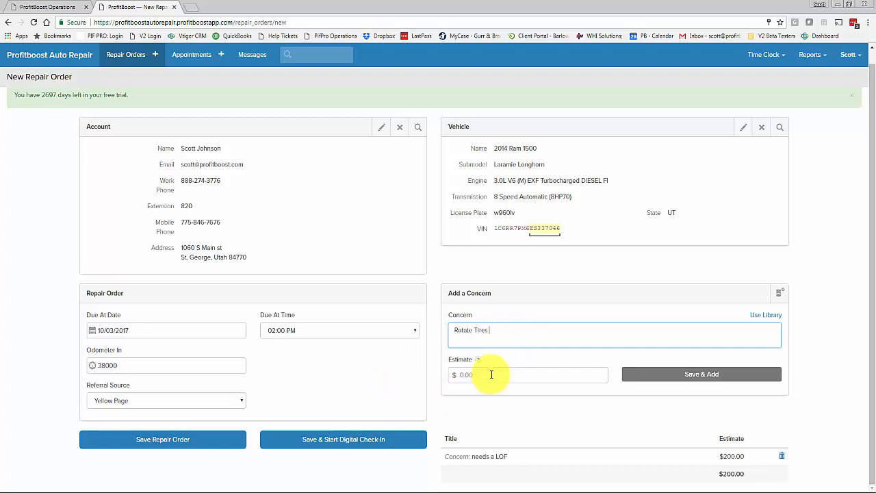
pyautogui.click(451, 375)
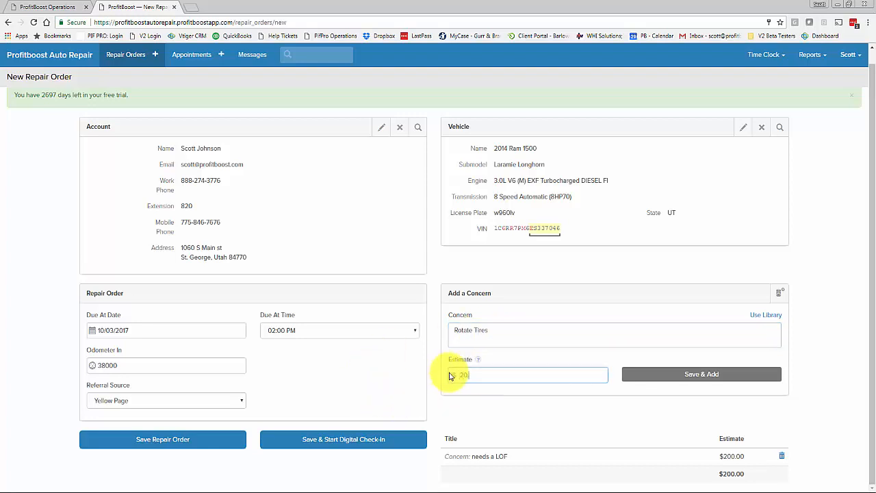
pyautogui.write('.00')
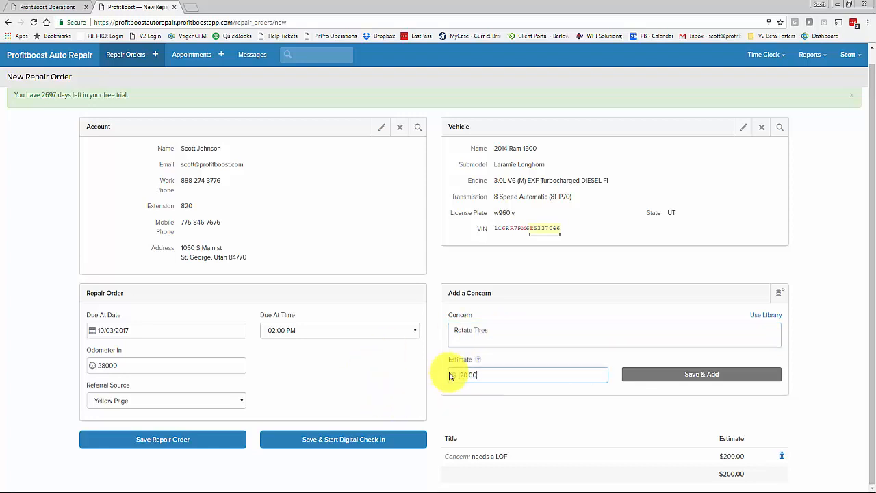
pyautogui.click(701, 376)
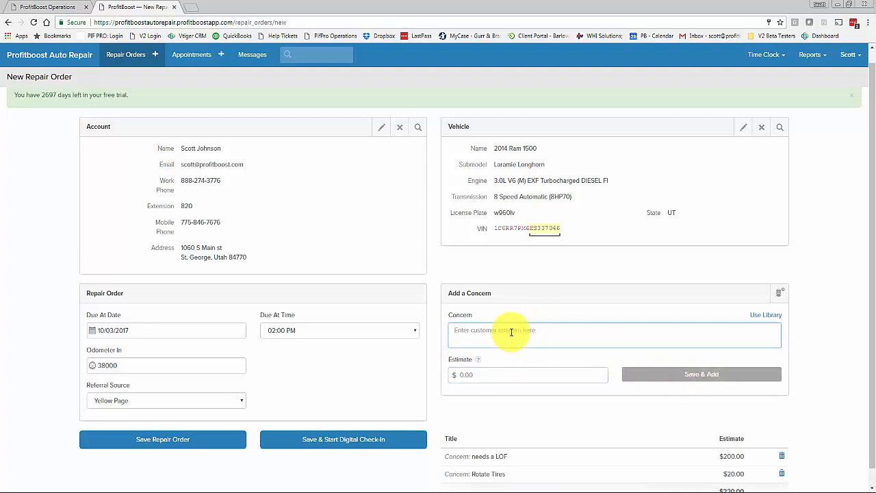
pyautogui.write('Brakes are making a noise')
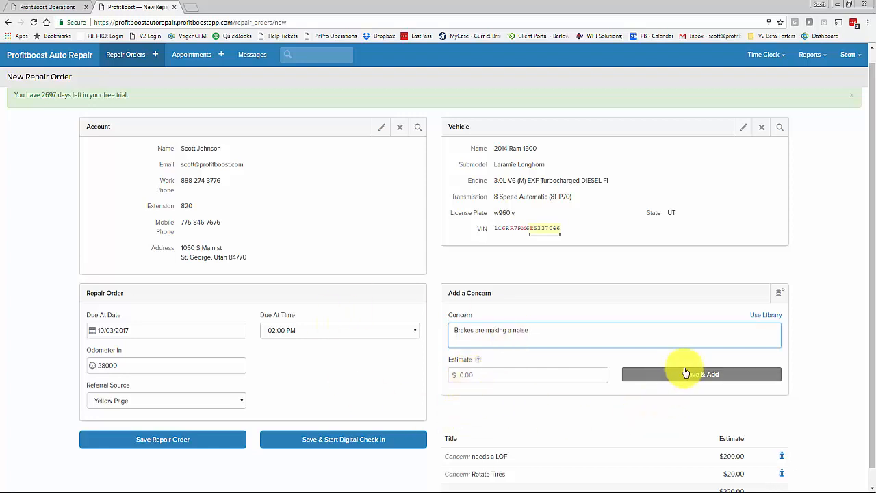
pyautogui.click(705, 377)
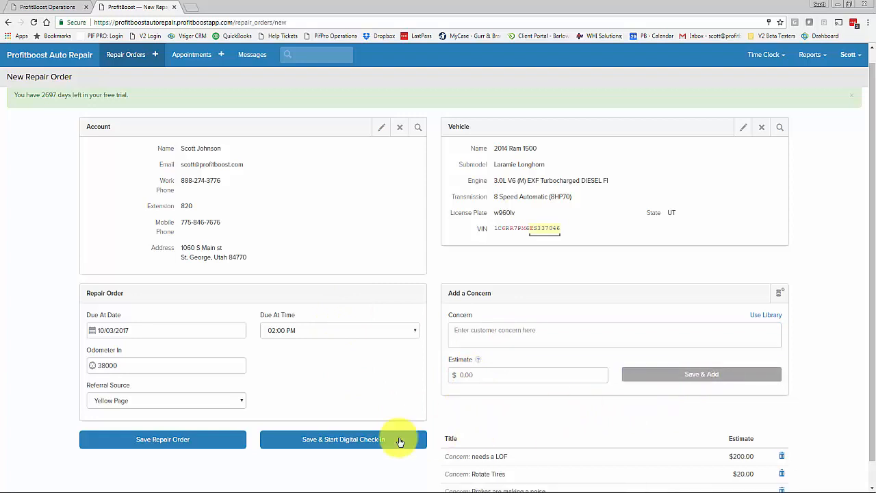
# Save the repair order as #2, acknowledging the blank home phone warning.
pyautogui.click(153, 443)
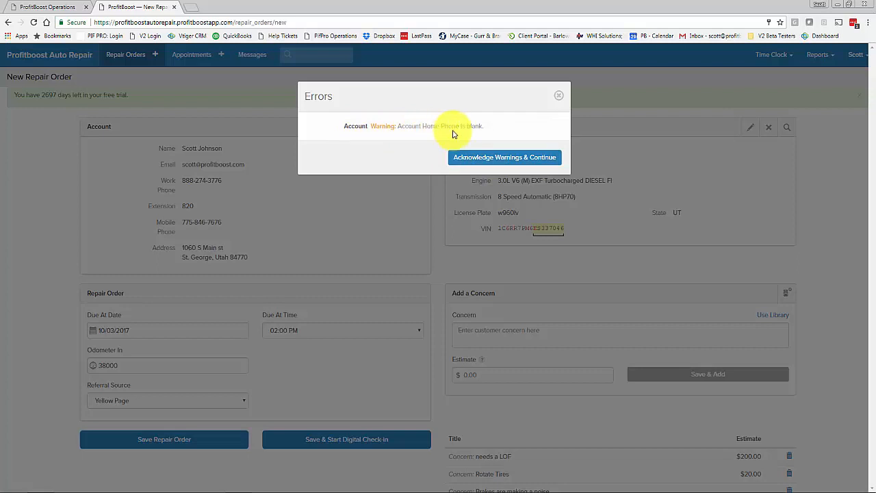
pyautogui.click(502, 159)
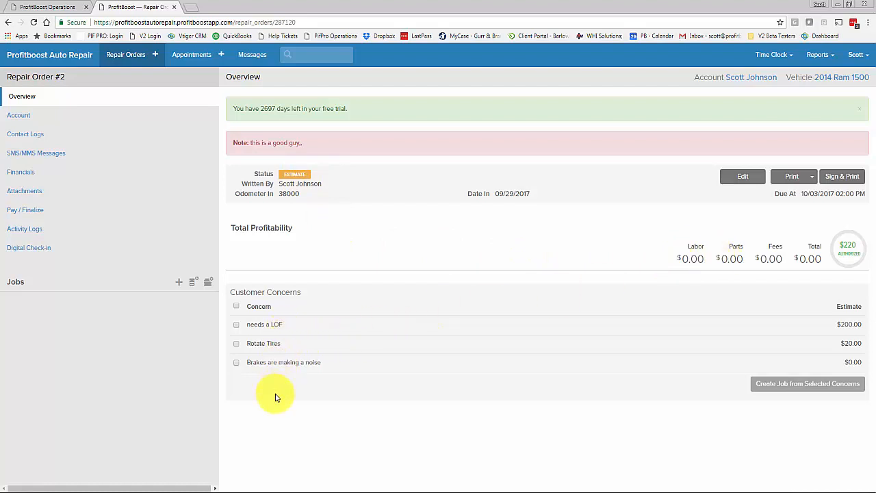
# Create Jobs 1–3 from the LOF, Rotate Tires and brake noise concerns, one each.
pyautogui.click(236, 326)
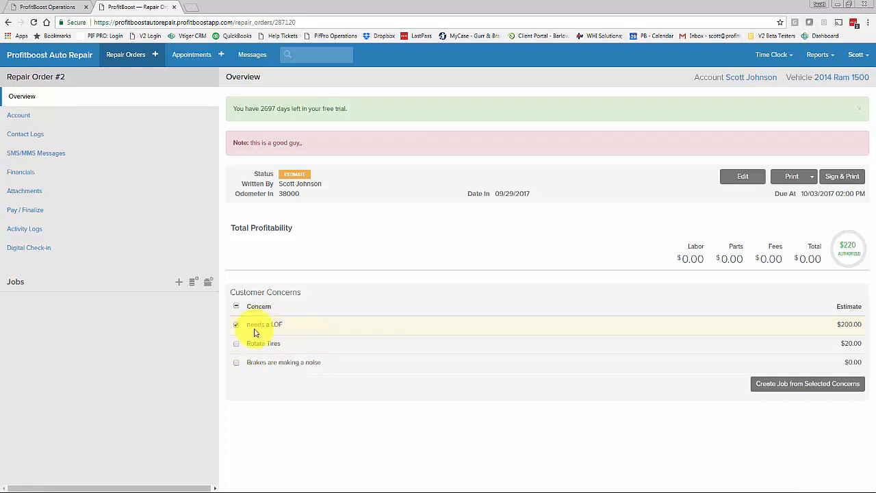
pyautogui.click(804, 390)
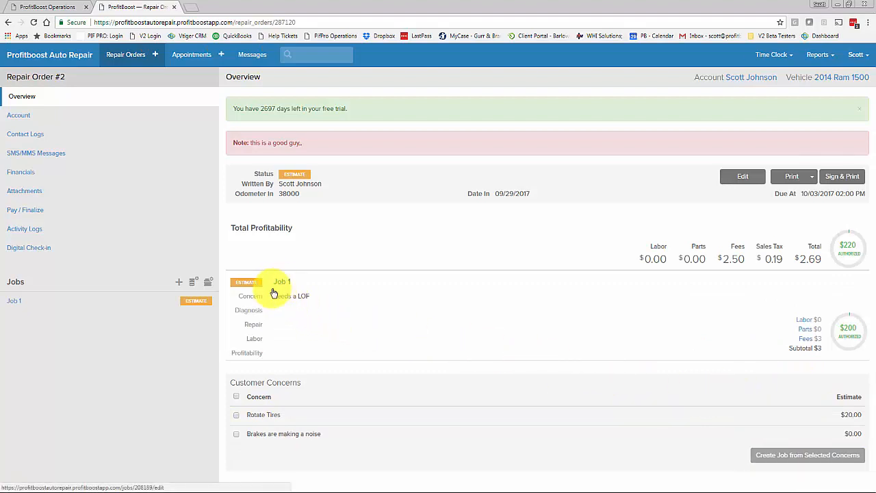
pyautogui.click(236, 416)
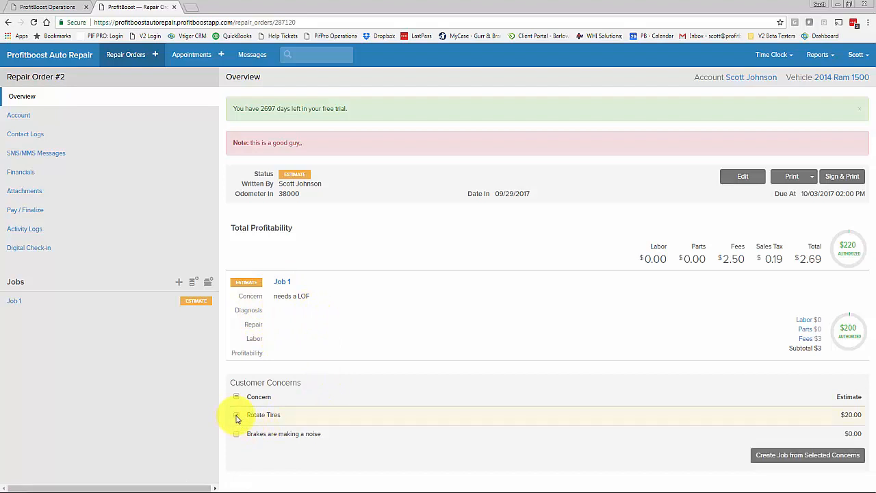
pyautogui.click(793, 456)
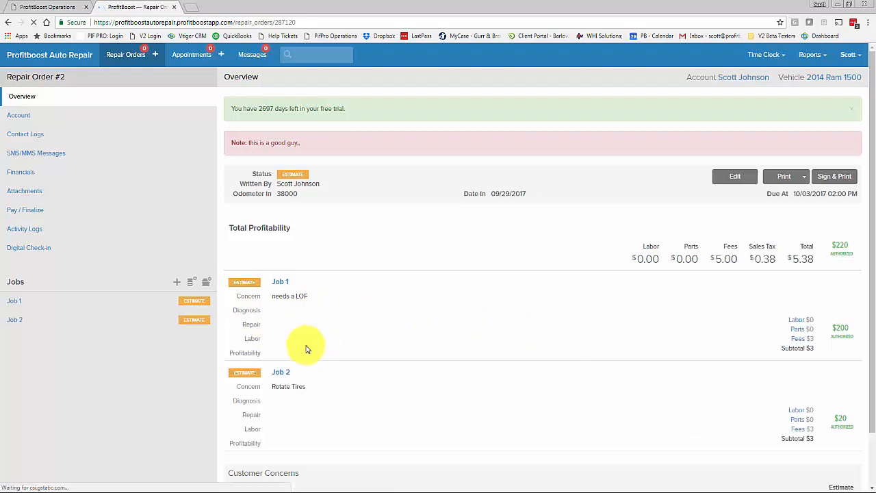
pyautogui.scroll(-2, 343, 377)
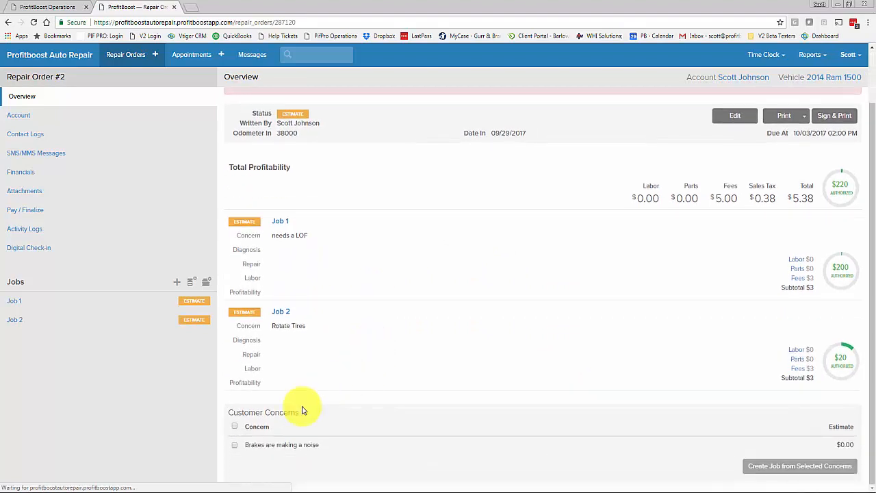
pyautogui.click(235, 446)
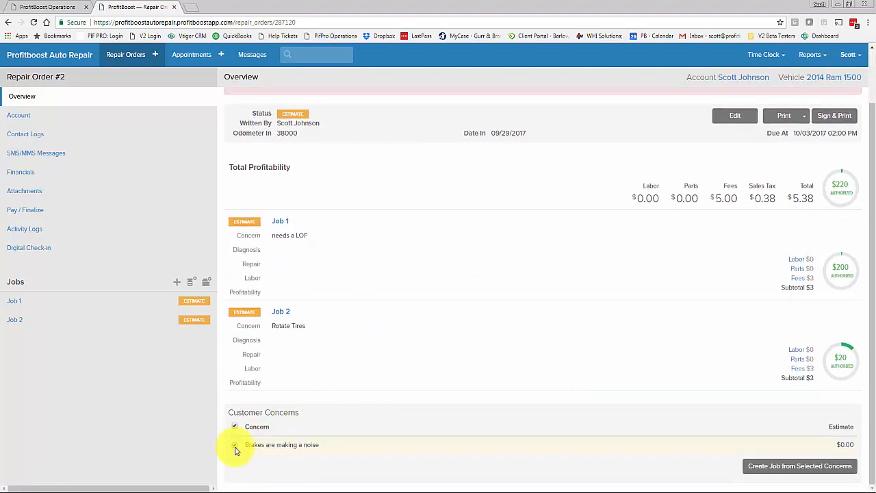
pyautogui.click(784, 471)
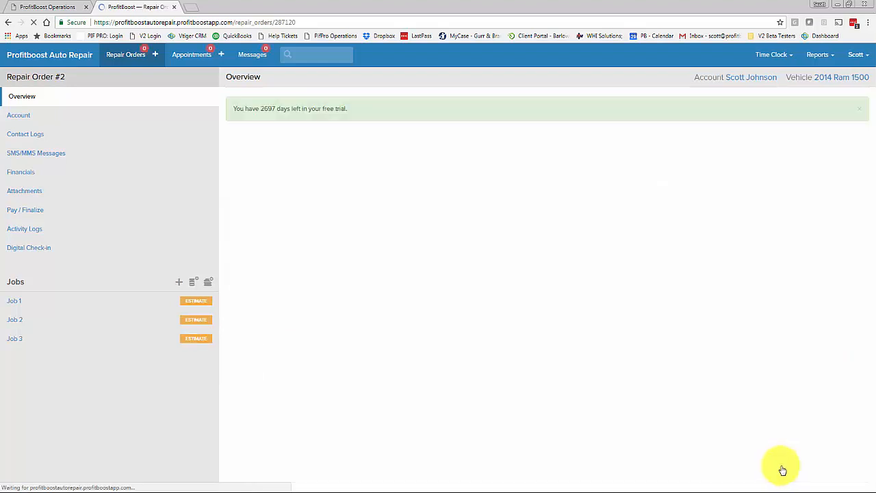
pyautogui.scroll(-2, 464, 353)
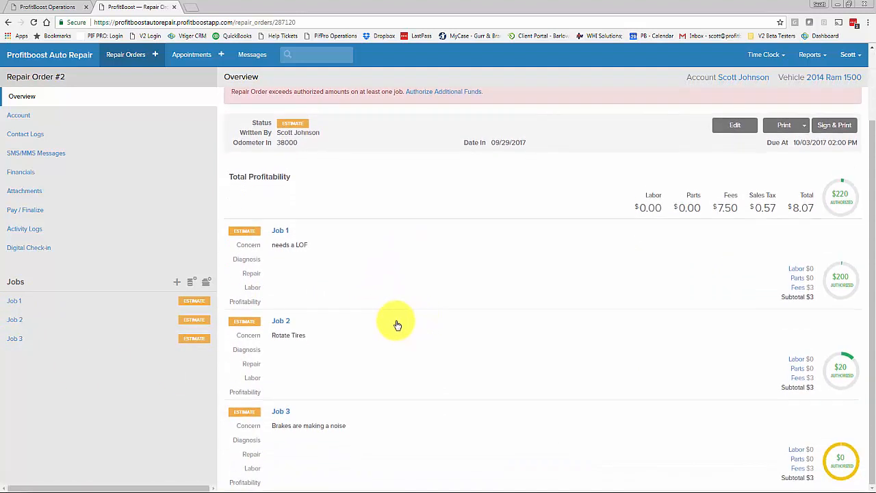
# Title Job 1 'LOF, Lube, Oil,Filter' from the library, save it, and view its labor.
pyautogui.click(280, 233)
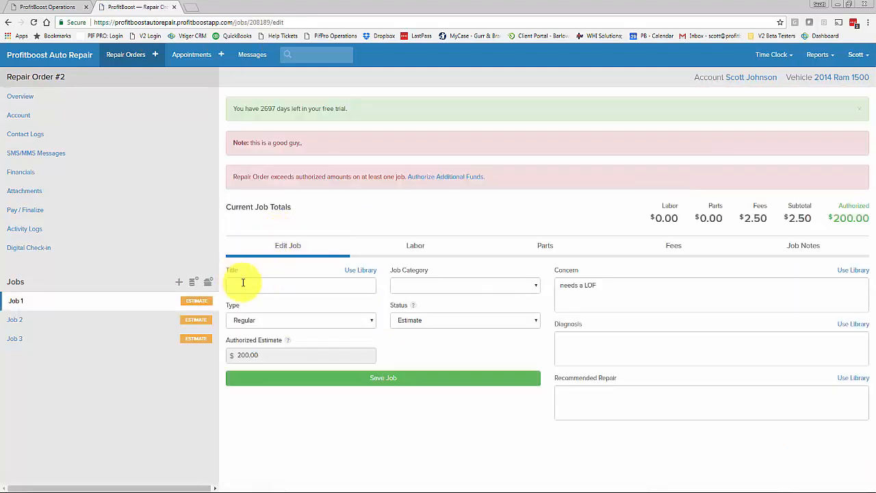
pyautogui.click(368, 273)
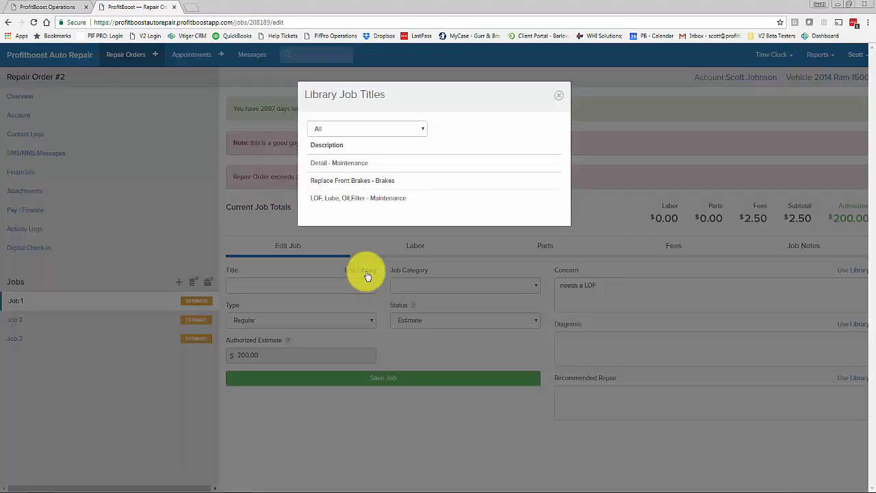
pyautogui.click(335, 200)
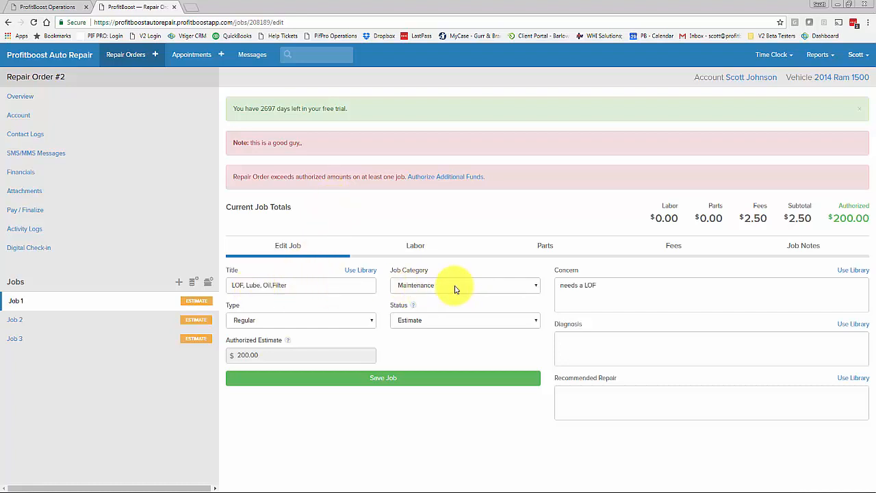
pyautogui.click(604, 286)
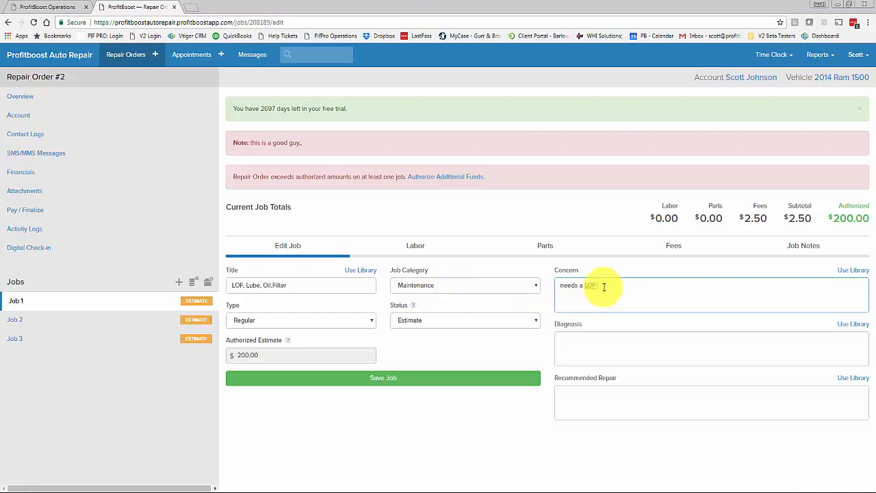
pyautogui.click(595, 345)
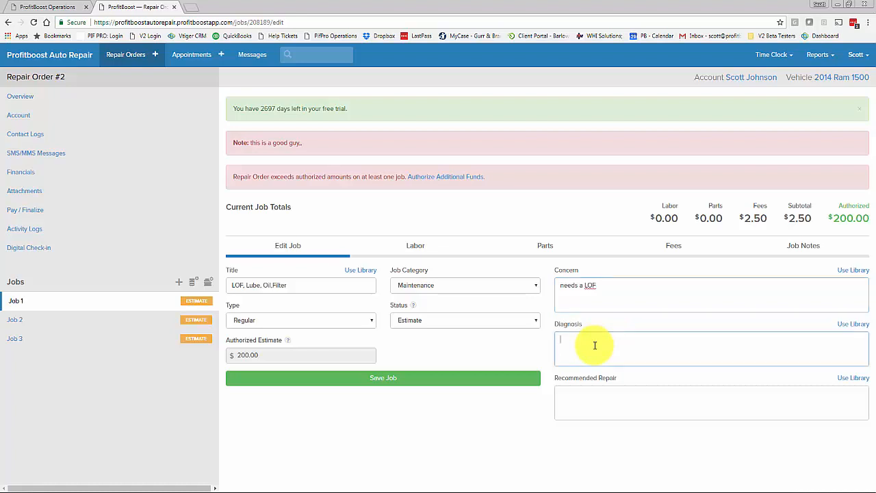
pyautogui.click(597, 399)
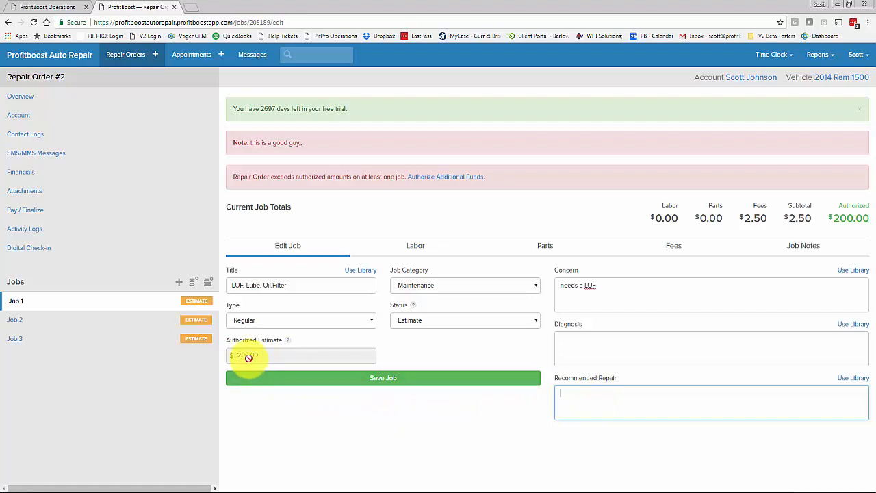
pyautogui.click(381, 382)
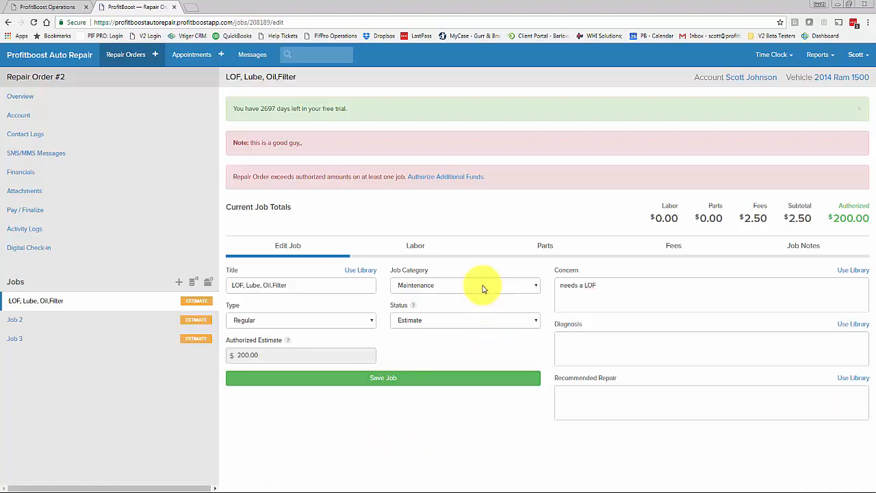
pyautogui.click(416, 247)
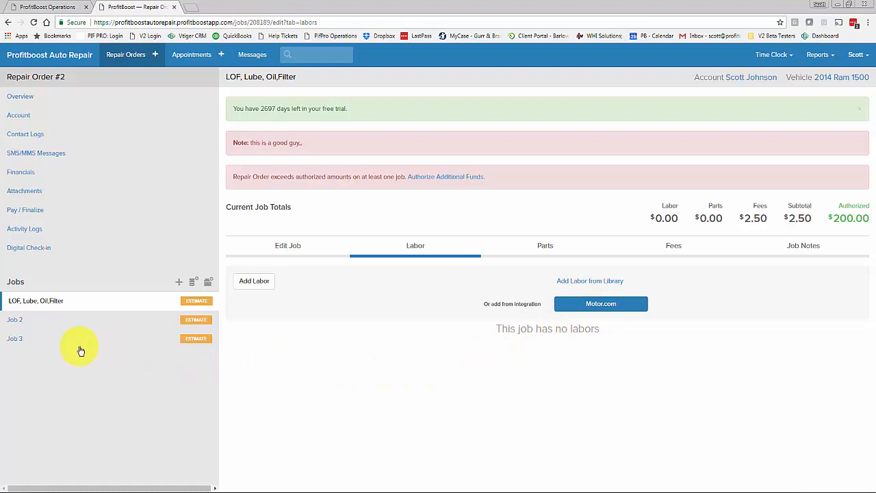
# Skip the title library and save Job 2 as 'Rotate Tires', category Maintenance, with its $20.00 estimate.
pyautogui.click(196, 323)
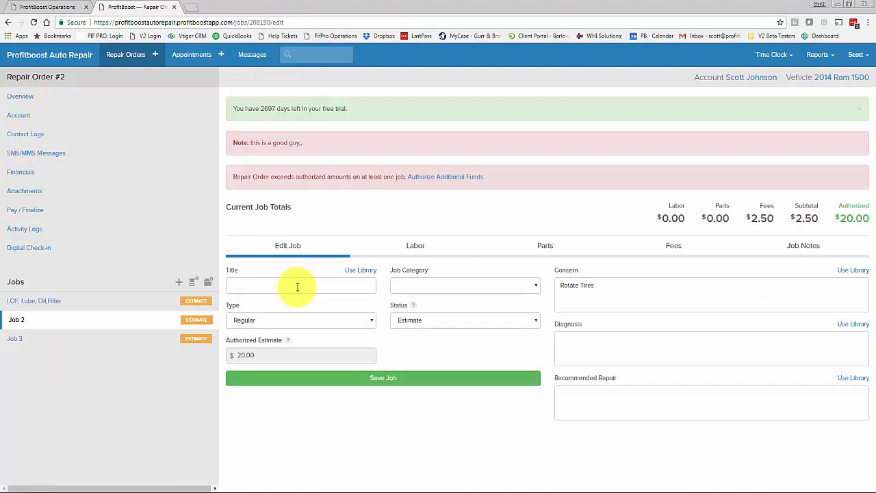
pyautogui.click(360, 270)
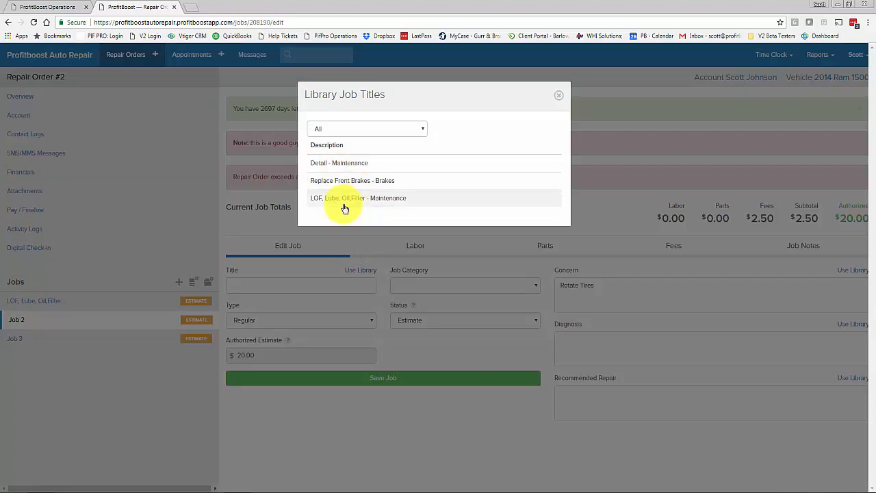
pyautogui.click(559, 99)
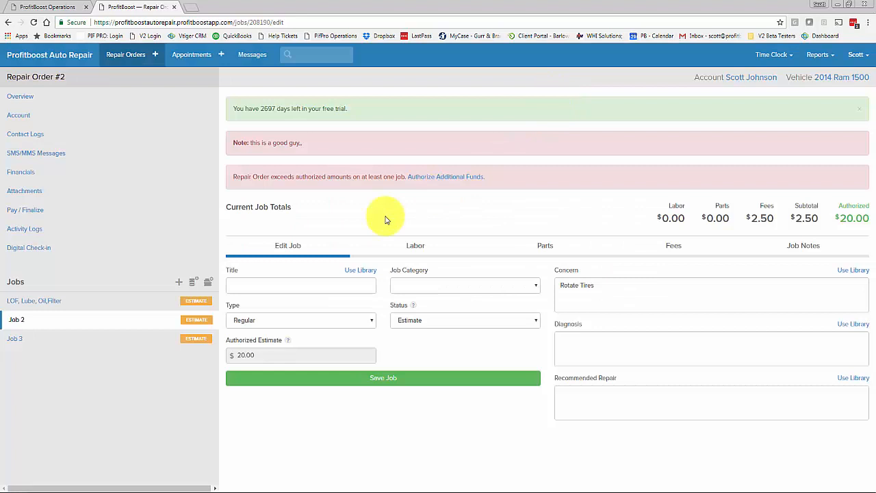
pyautogui.click(301, 284)
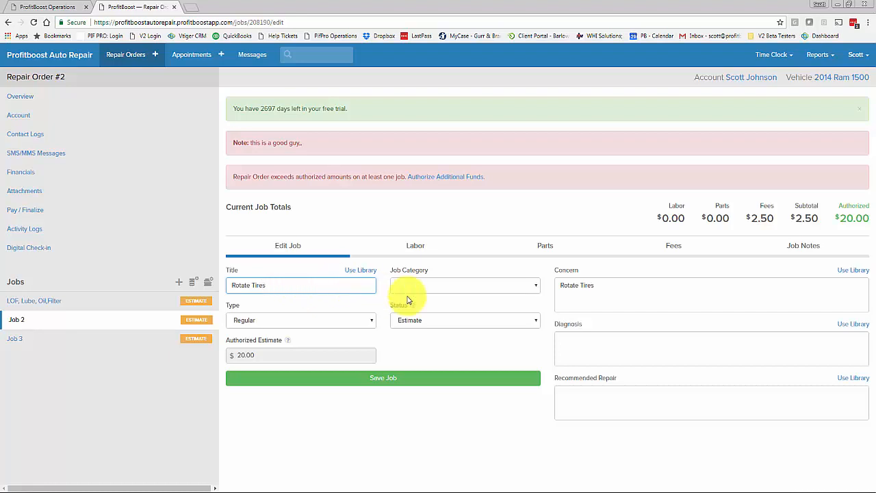
pyautogui.click(465, 288)
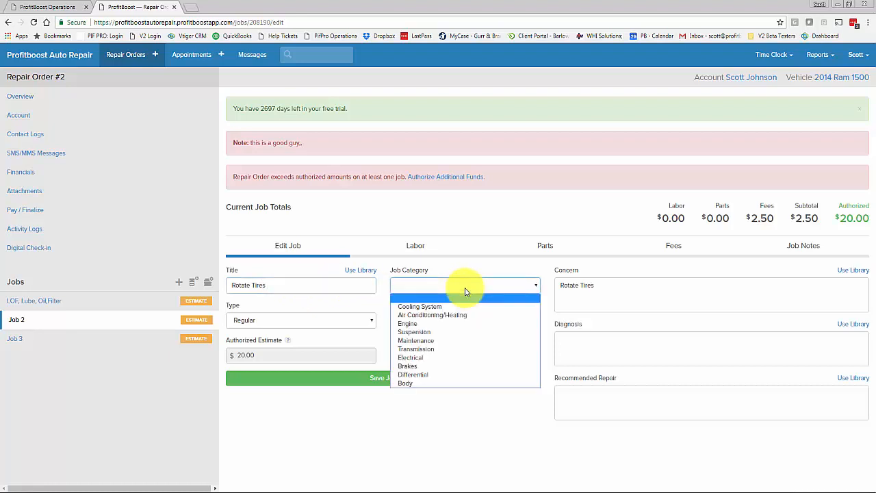
pyautogui.click(427, 341)
pyautogui.click(584, 289)
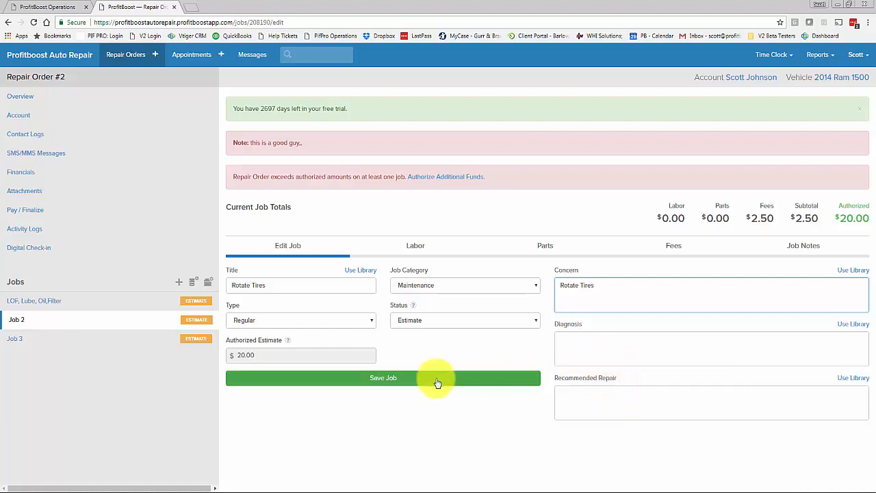
pyautogui.click(385, 380)
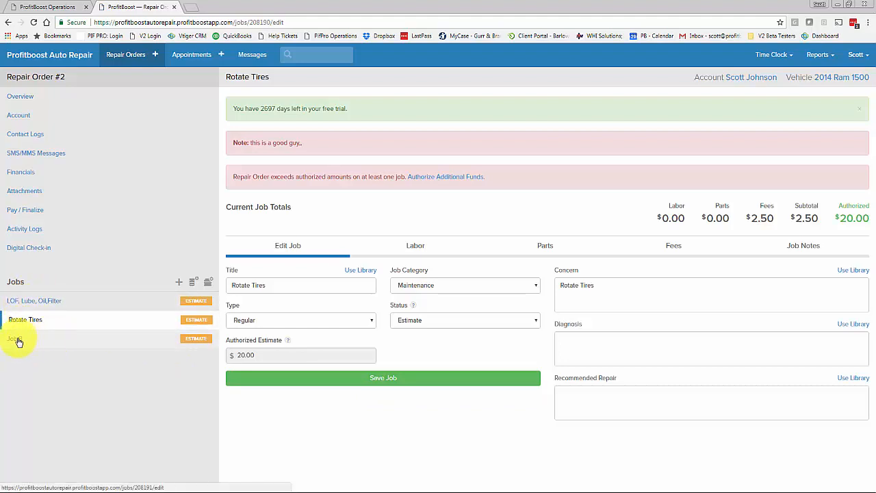
# Skip the title library and save Job 3 with title 'Brakes' and job category Brakes.
pyautogui.click(19, 342)
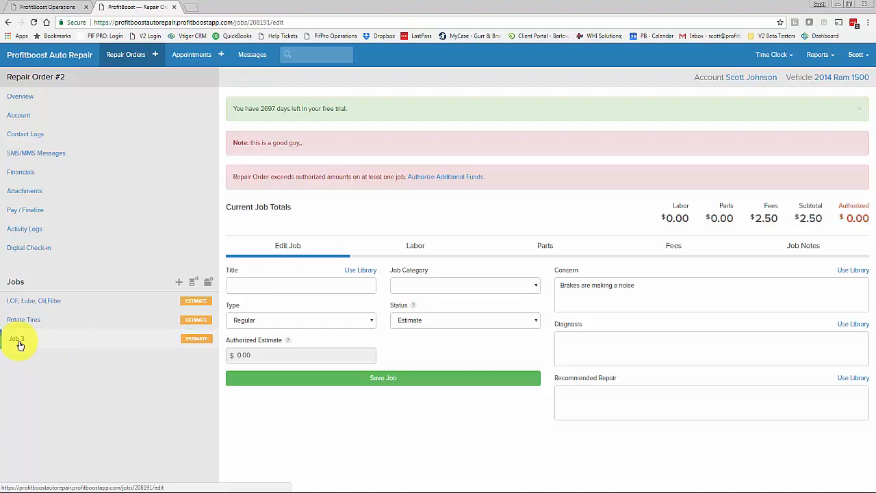
pyautogui.click(361, 272)
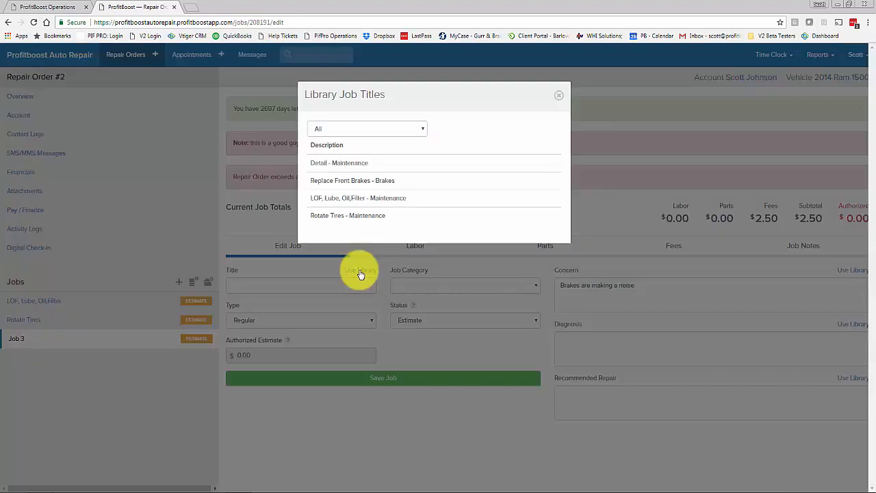
pyautogui.click(559, 96)
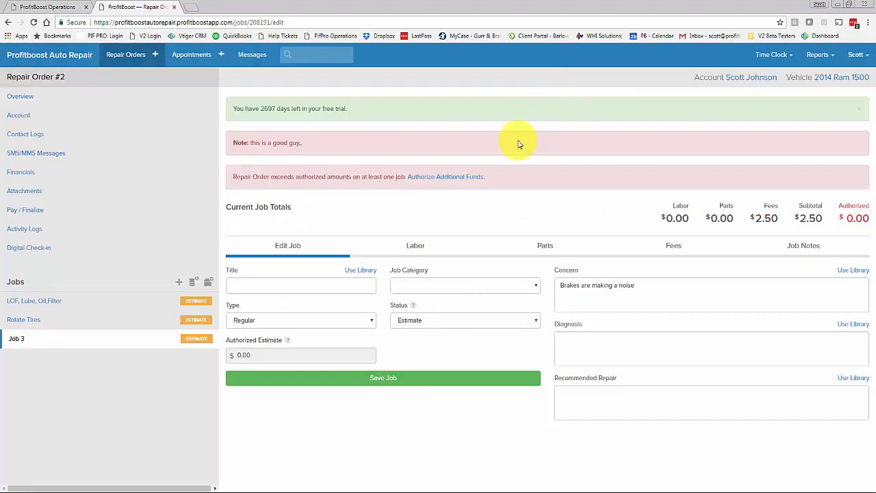
pyautogui.click(285, 287)
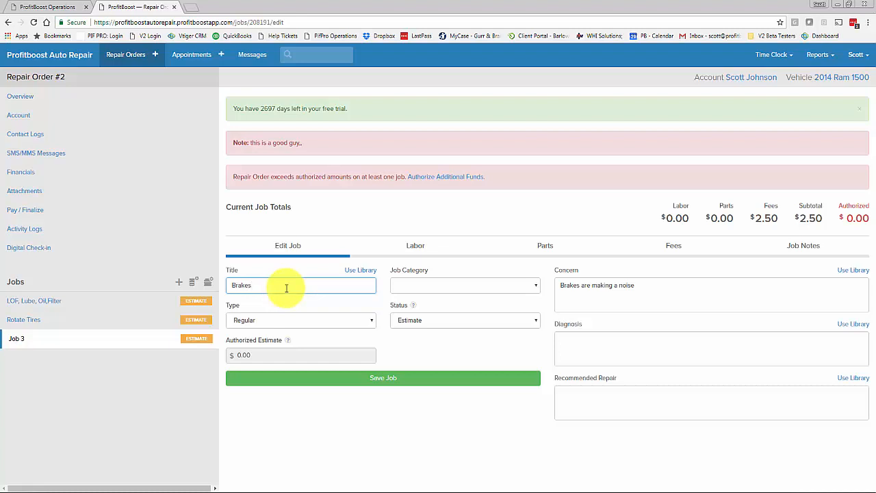
pyautogui.write('Brakes')
pyautogui.click(441, 285)
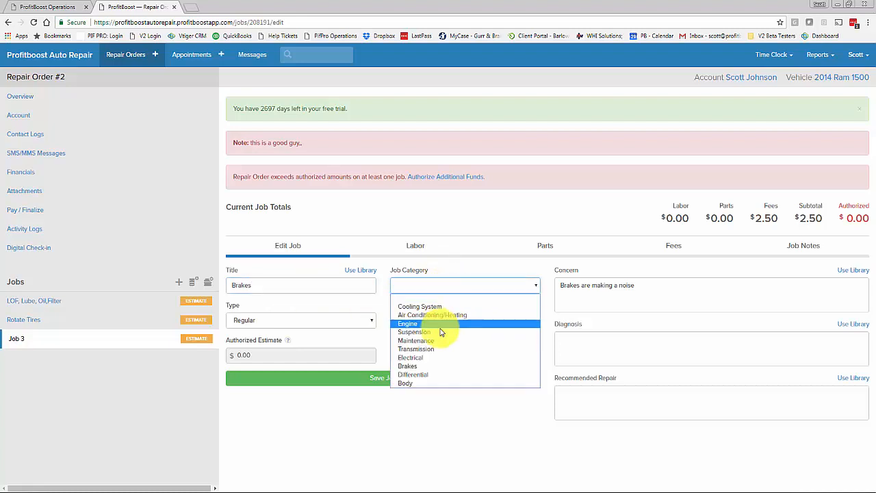
pyautogui.click(415, 369)
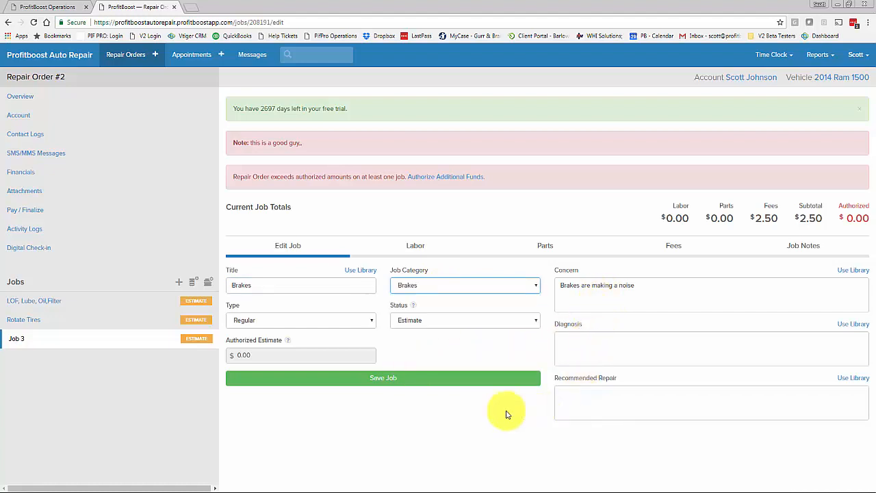
pyautogui.click(383, 381)
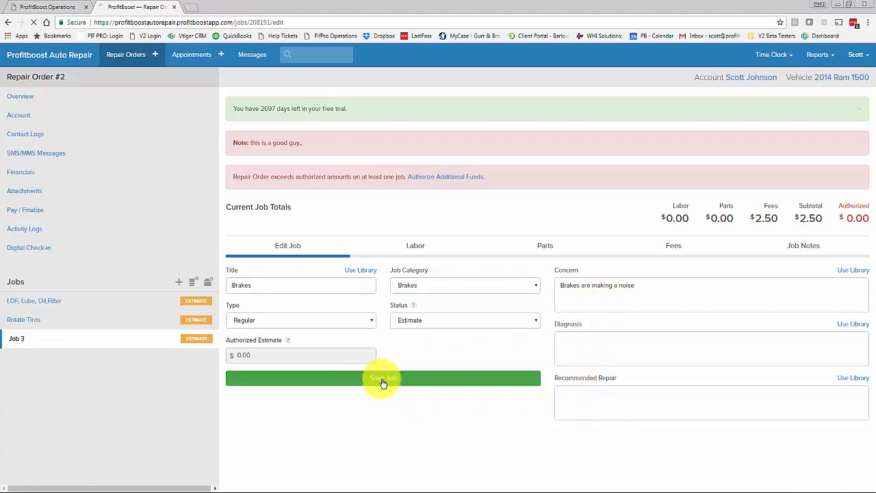